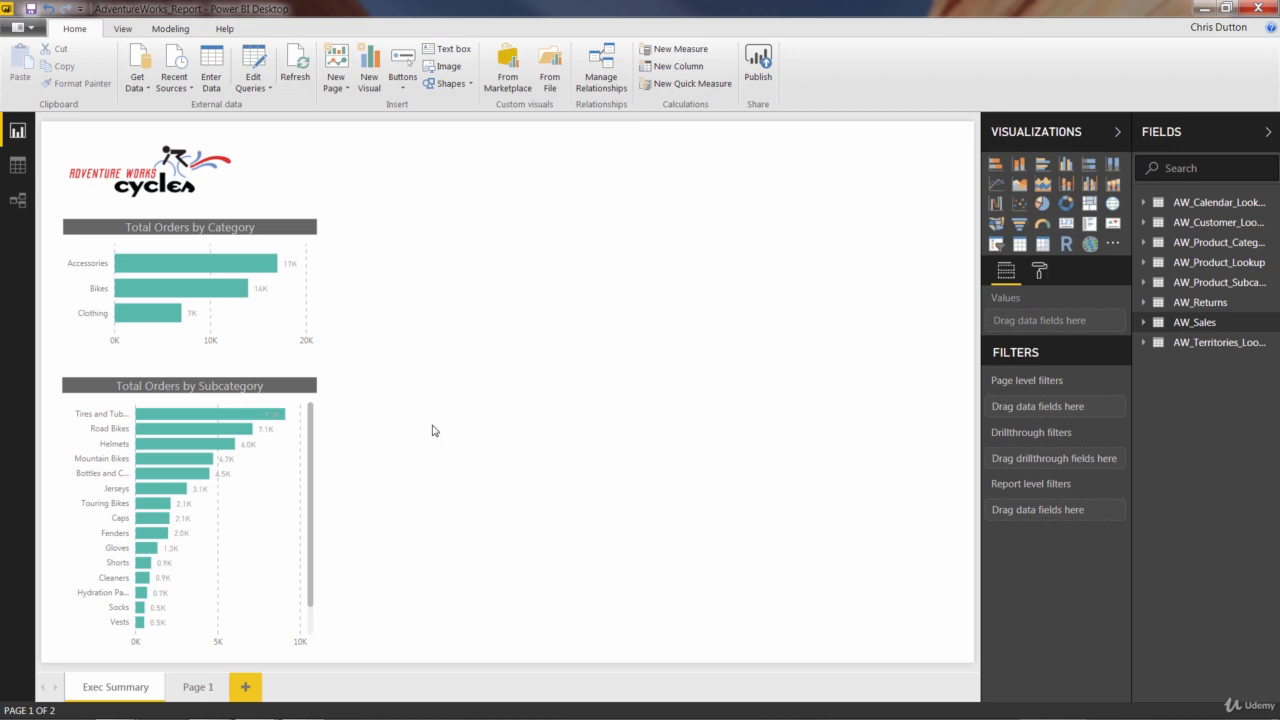
Insert a matrix visual beside the Total Orders by Category chart and stretch it taller
{"action": "left_click", "coordinate": [1044, 247]}
{"action": "left_click_drag", "start_coordinate": [477, 219], "coordinate": [493, 219]}
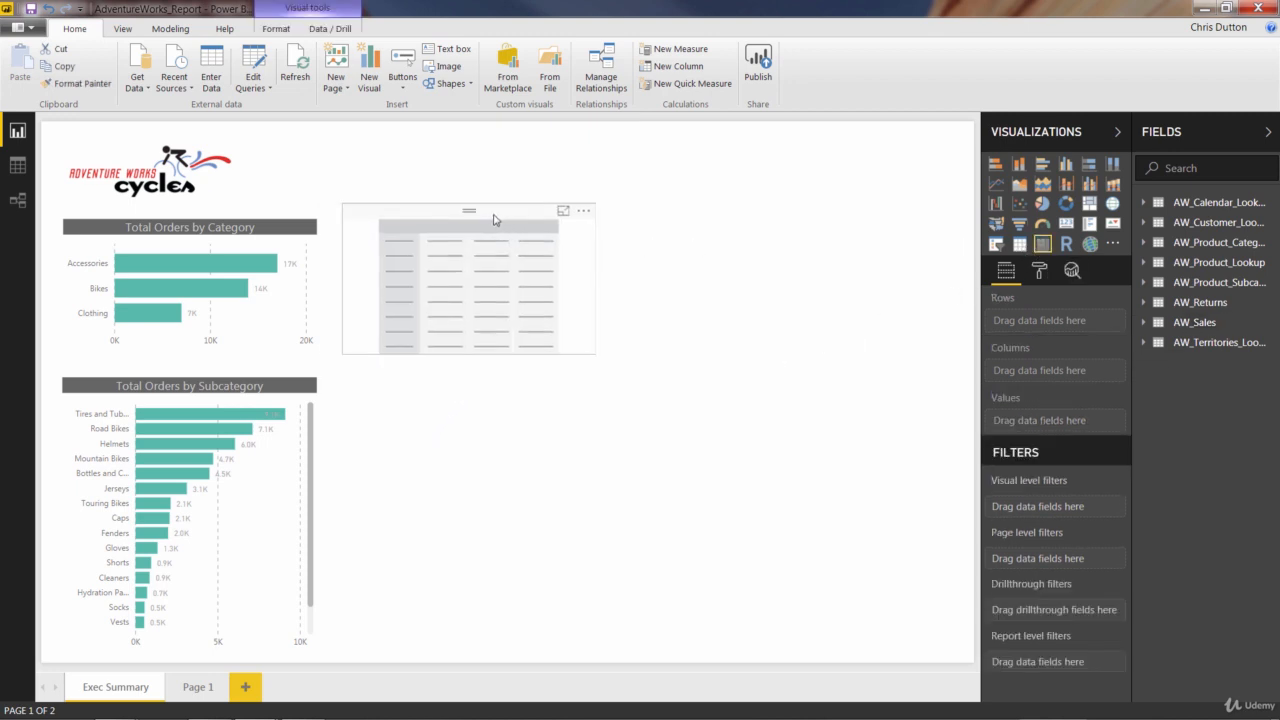
{"action": "left_click_drag", "start_coordinate": [471, 353], "coordinate": [474, 531]}
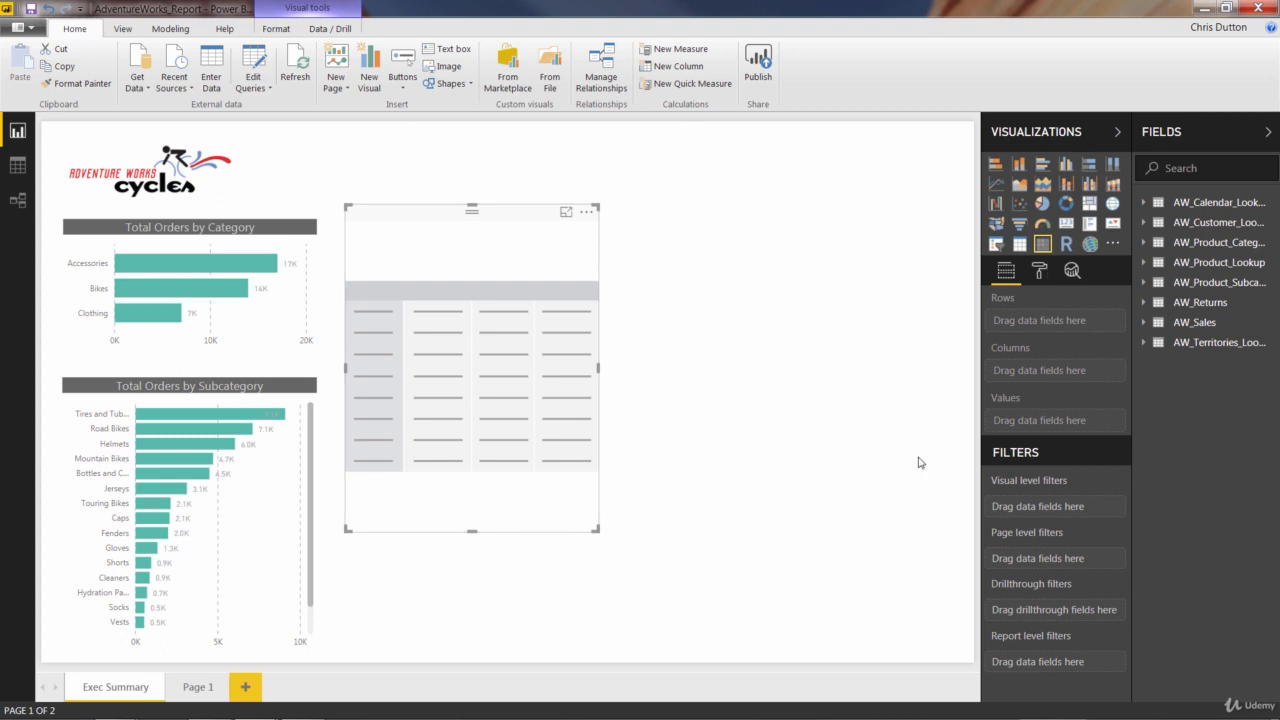
Add Total Orders and Return Rate as the matrix values, and ProductName from AW_Product_Lookup as its rows
{"action": "left_click", "coordinate": [1143, 322]}
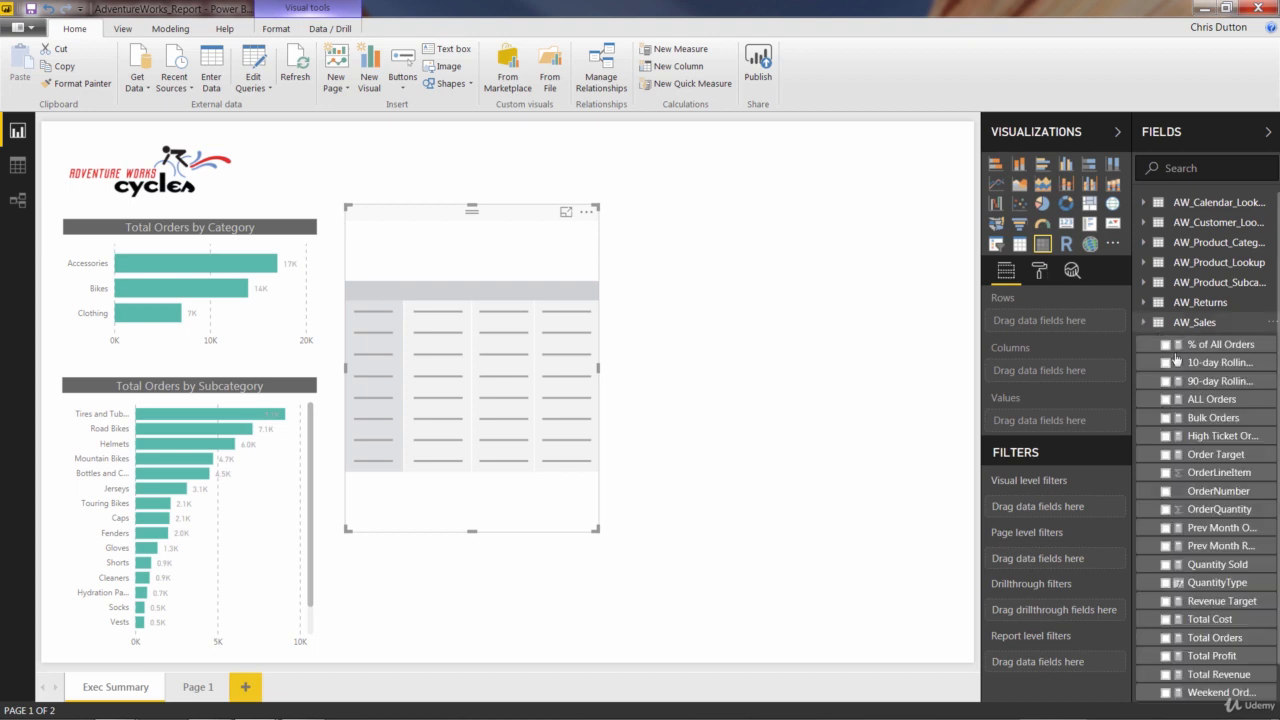
{"action": "scroll", "coordinate": [1199, 433], "scroll_direction": "down", "scroll_amount": 1}
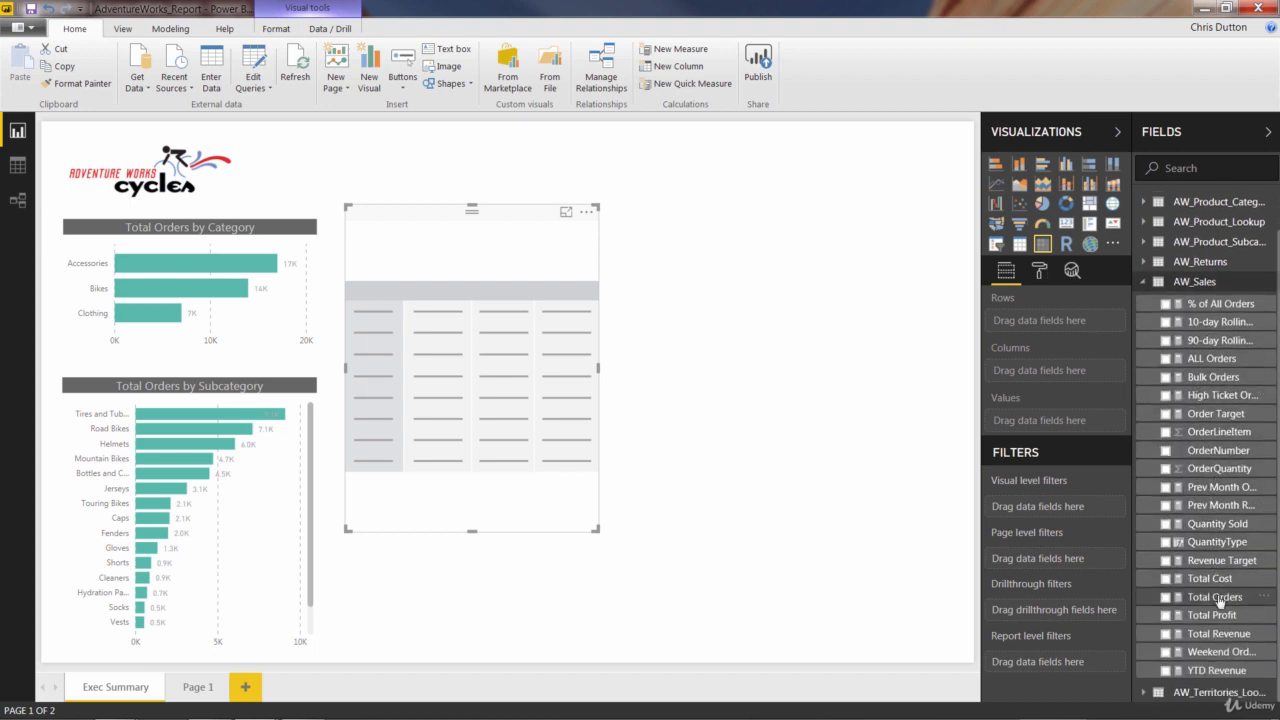
{"action": "left_click_drag", "start_coordinate": [1220, 601], "coordinate": [1057, 427]}
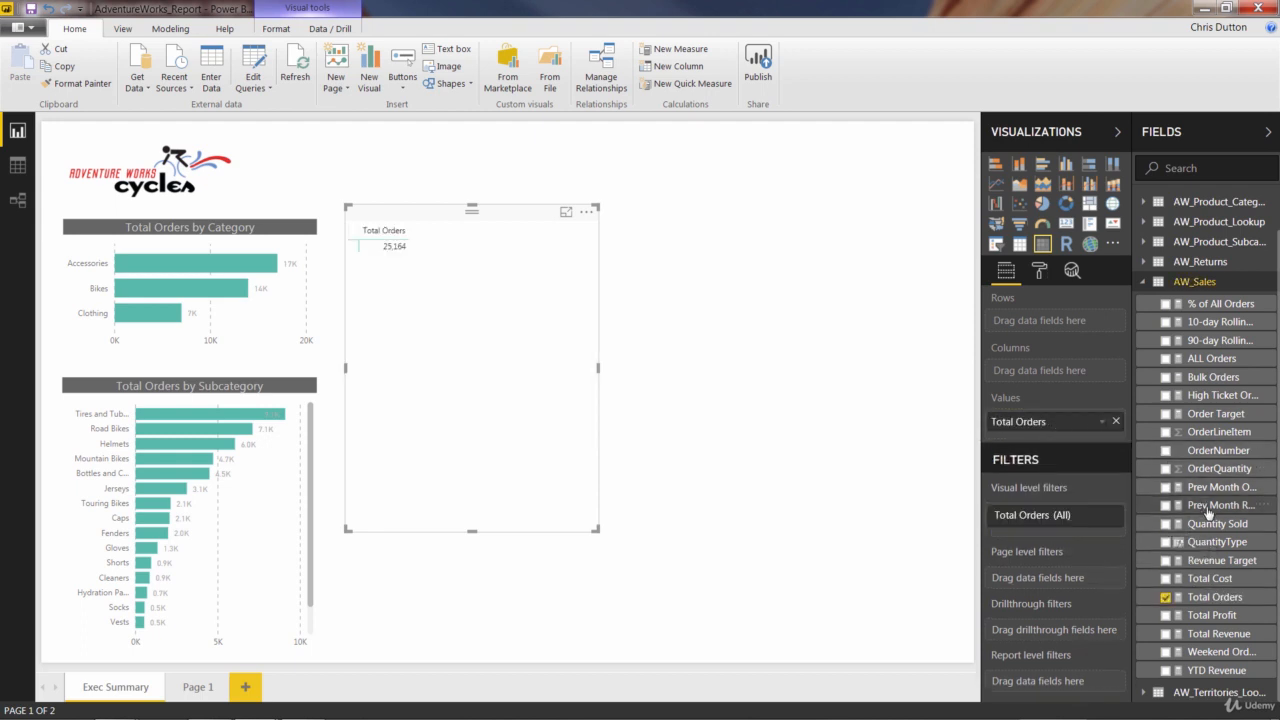
{"action": "scroll", "coordinate": [1208, 511], "scroll_direction": "up", "scroll_amount": 2}
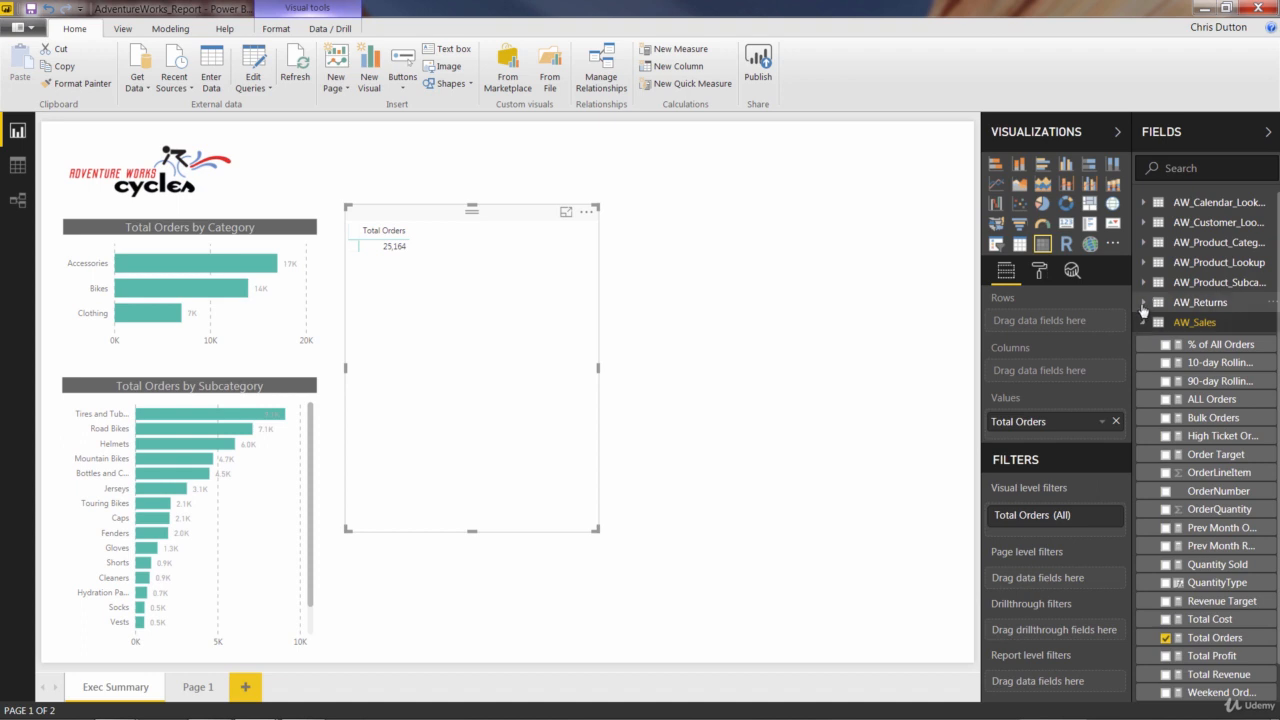
{"action": "left_click", "coordinate": [1199, 306]}
{"action": "left_click_drag", "start_coordinate": [1213, 415], "coordinate": [1068, 426]}
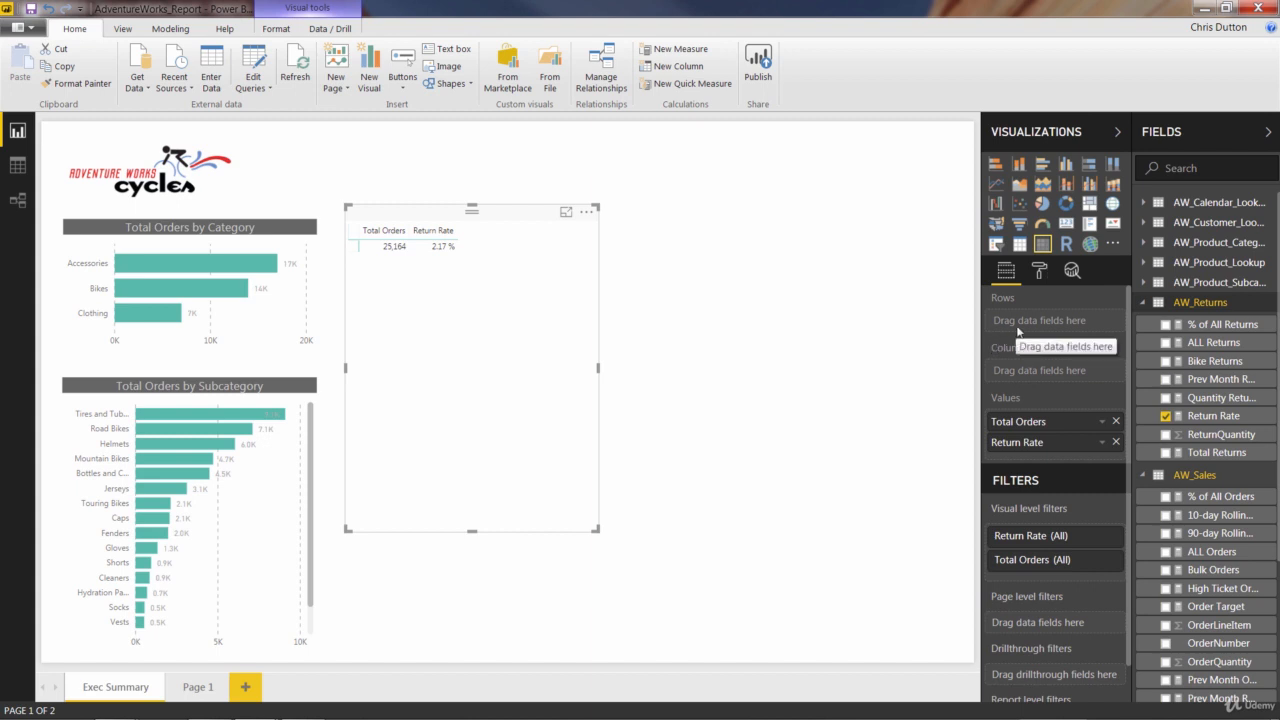
{"action": "left_click", "coordinate": [1144, 263]}
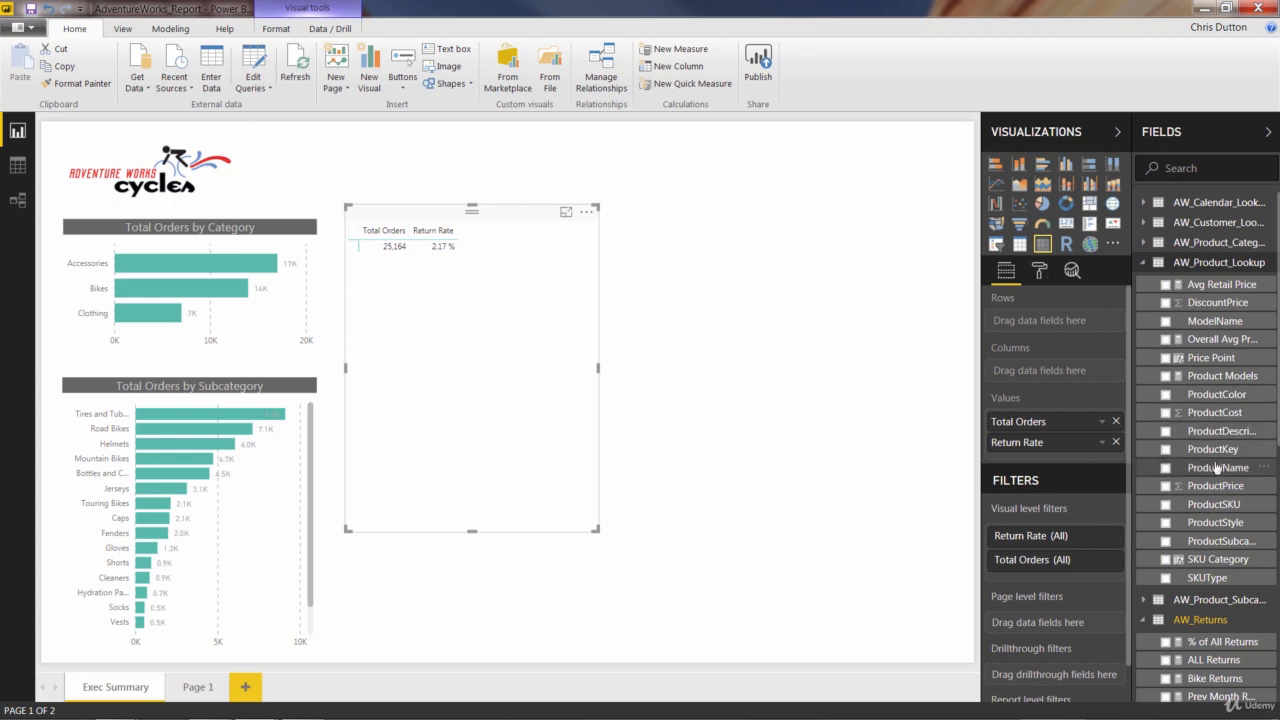
{"action": "left_click_drag", "start_coordinate": [1216, 470], "coordinate": [1063, 323]}
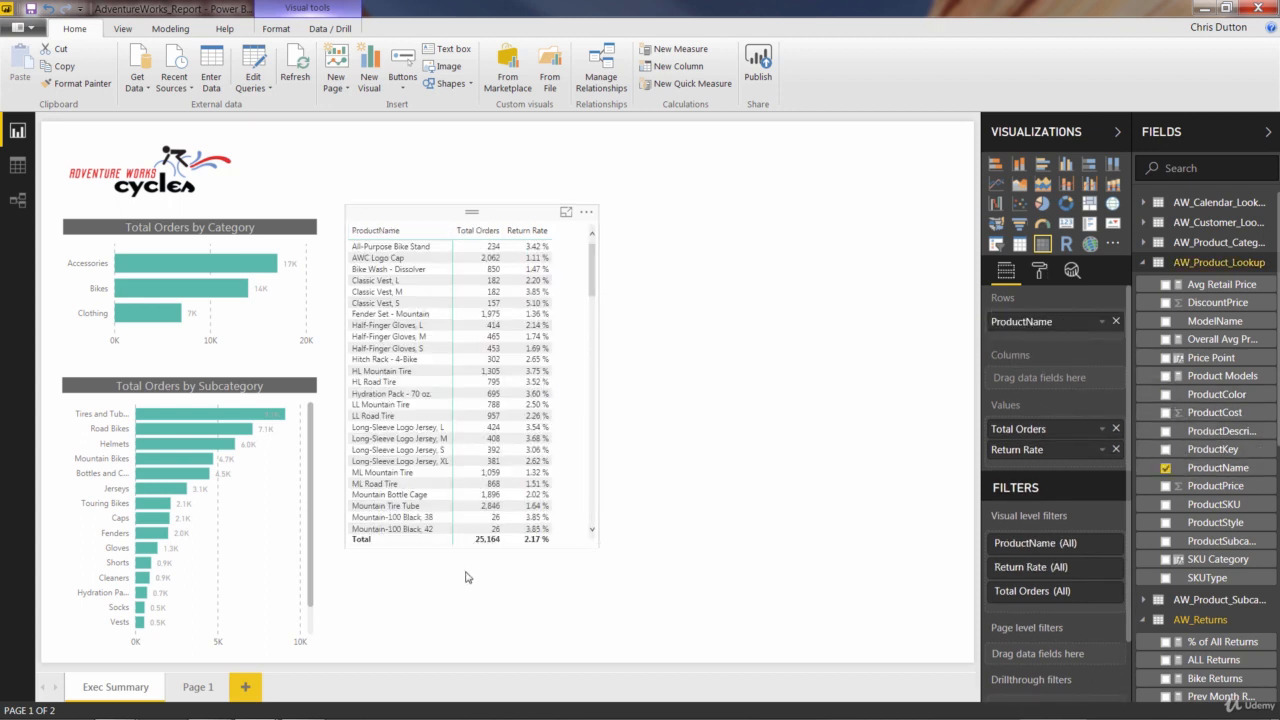
Extend the matrix to align with the height of the two bar charts and sort it by Total Orders in descending order
{"action": "left_click_drag", "start_coordinate": [466, 577], "coordinate": [463, 645]}
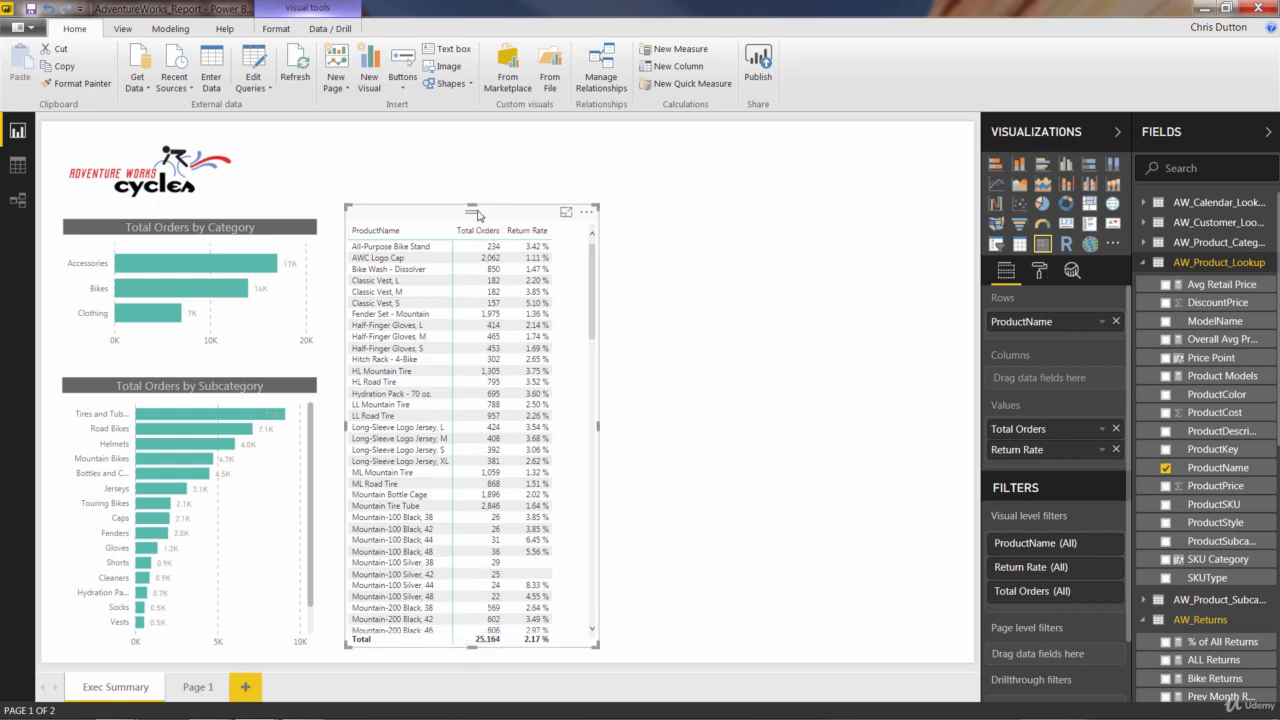
{"action": "left_click_drag", "start_coordinate": [474, 205], "coordinate": [474, 200]}
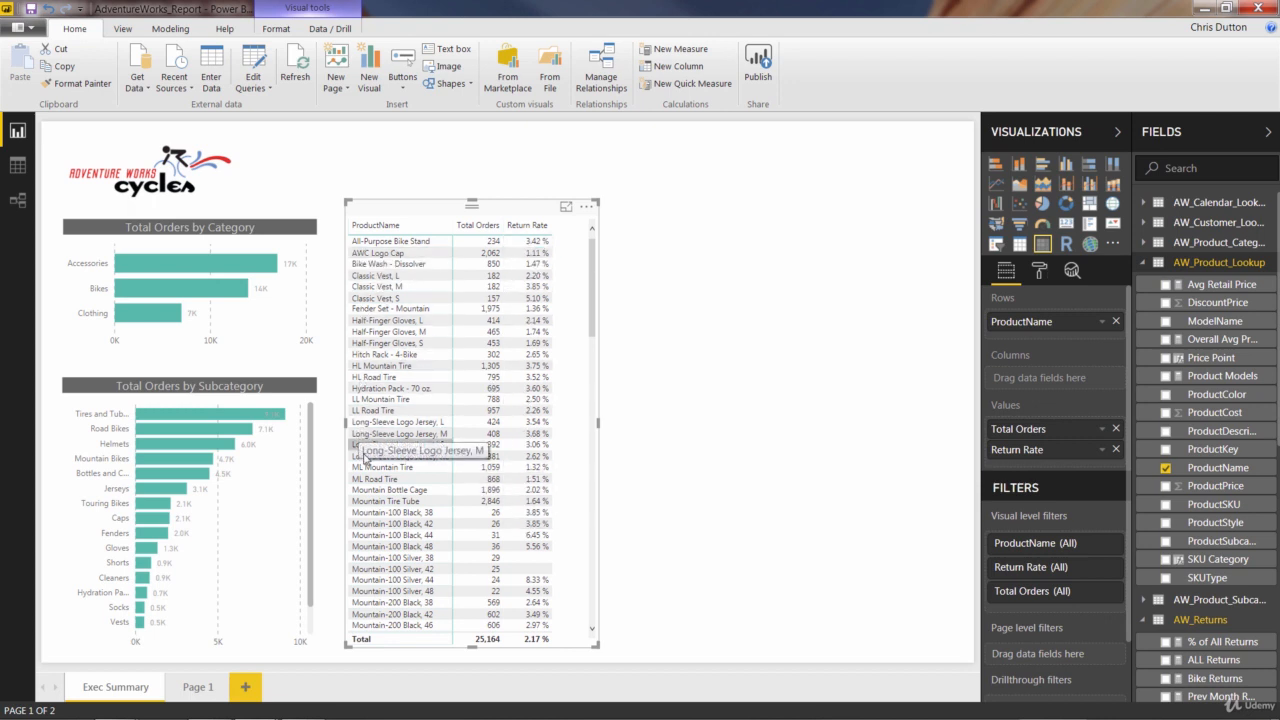
{"action": "left_click", "coordinate": [478, 226]}
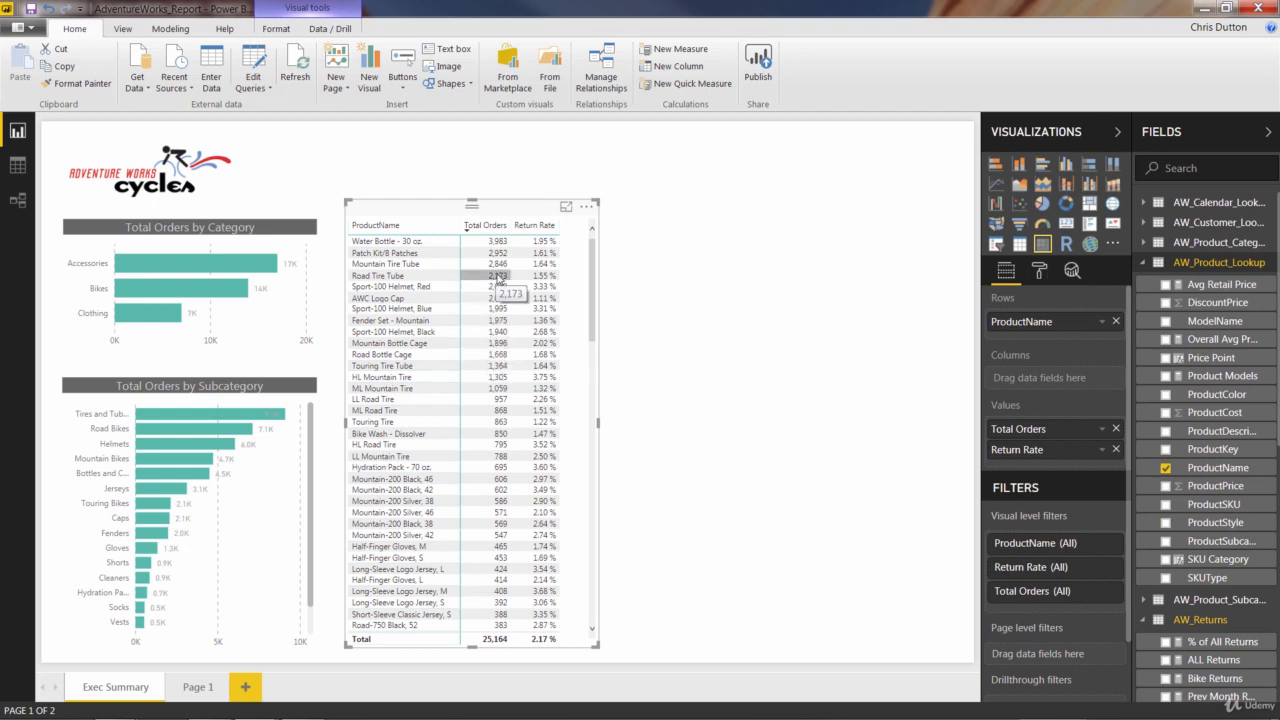
Try the Contrast alternating rows style on the matrix and revert it to default
{"action": "left_click", "coordinate": [1038, 273]}
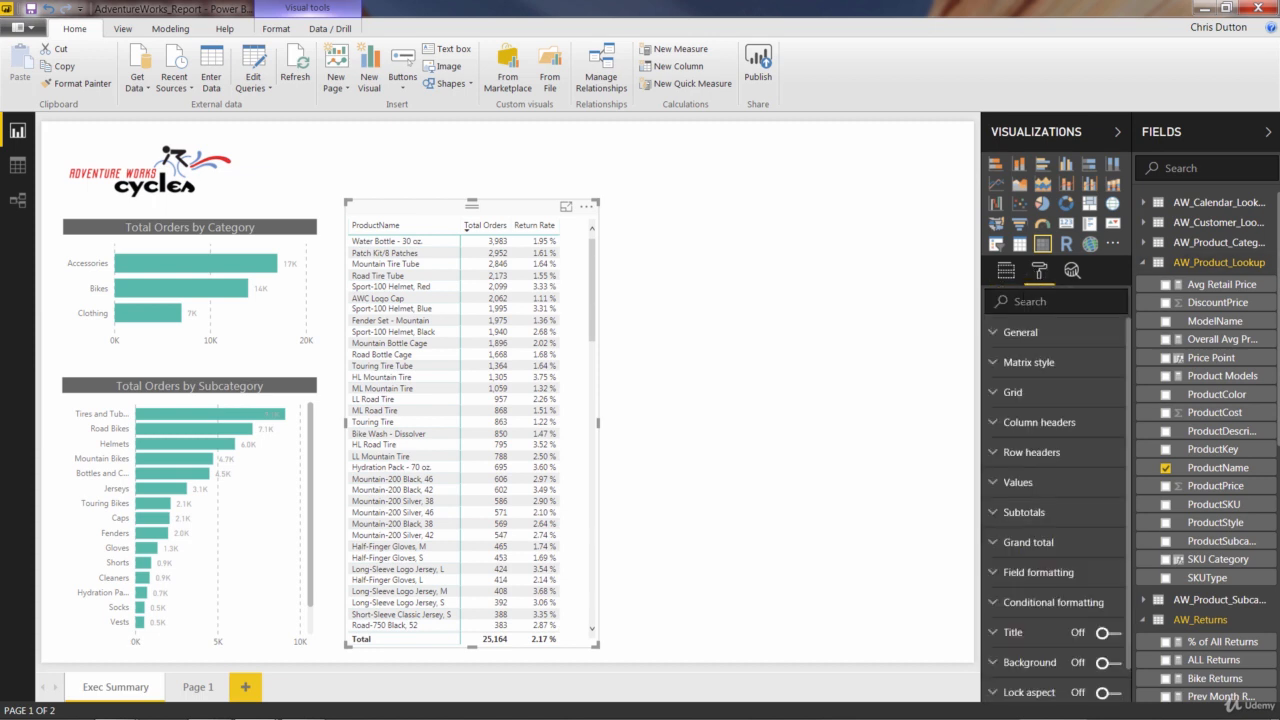
{"action": "left_click", "coordinate": [991, 364]}
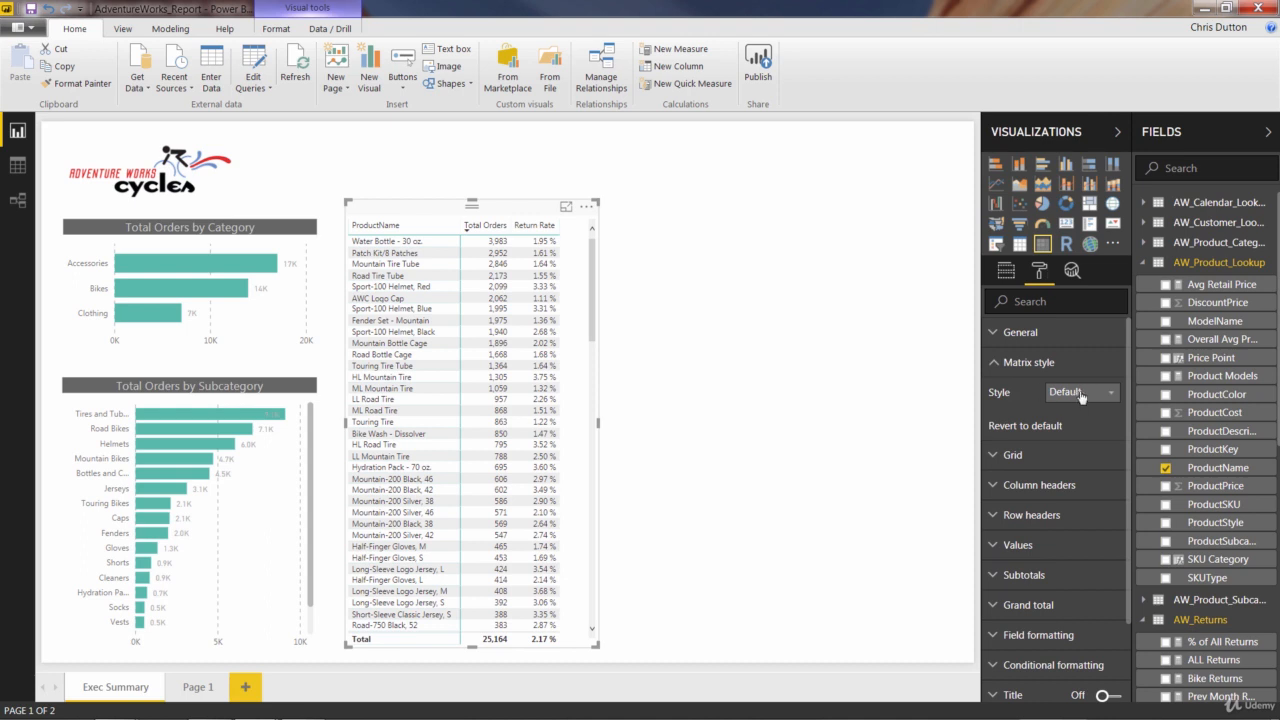
{"action": "left_click", "coordinate": [1110, 394]}
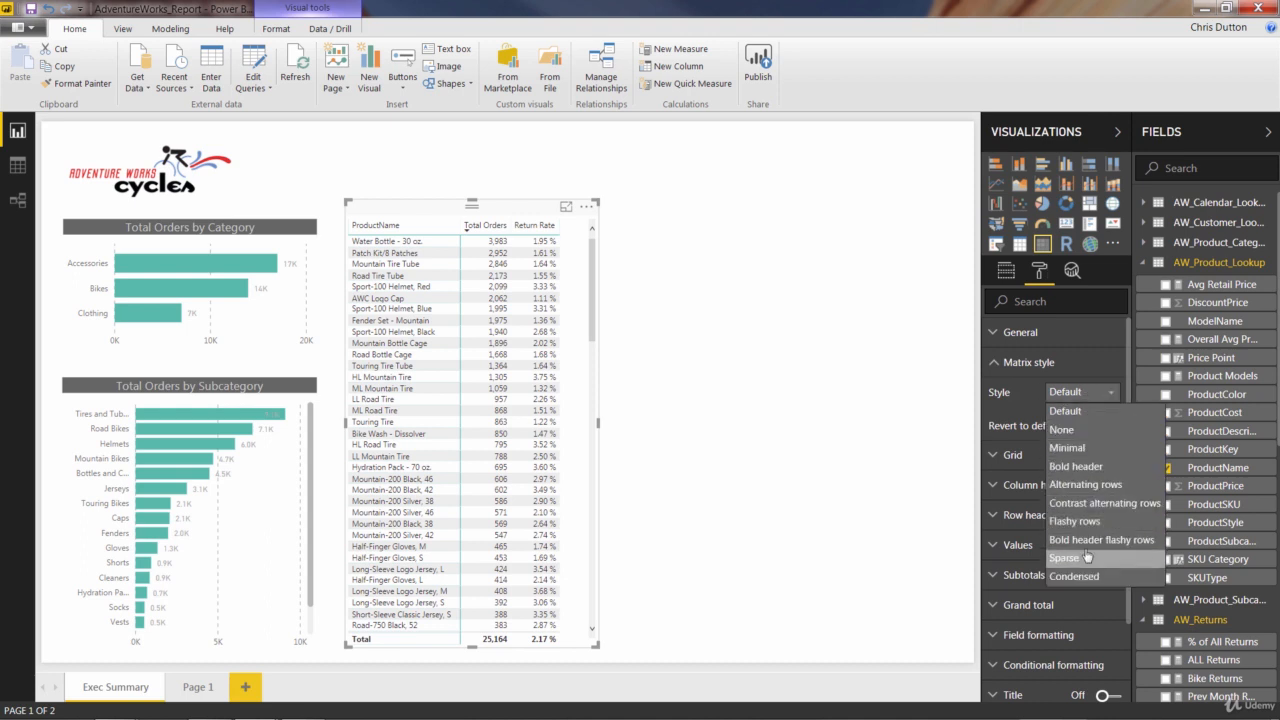
{"action": "left_click", "coordinate": [1085, 505]}
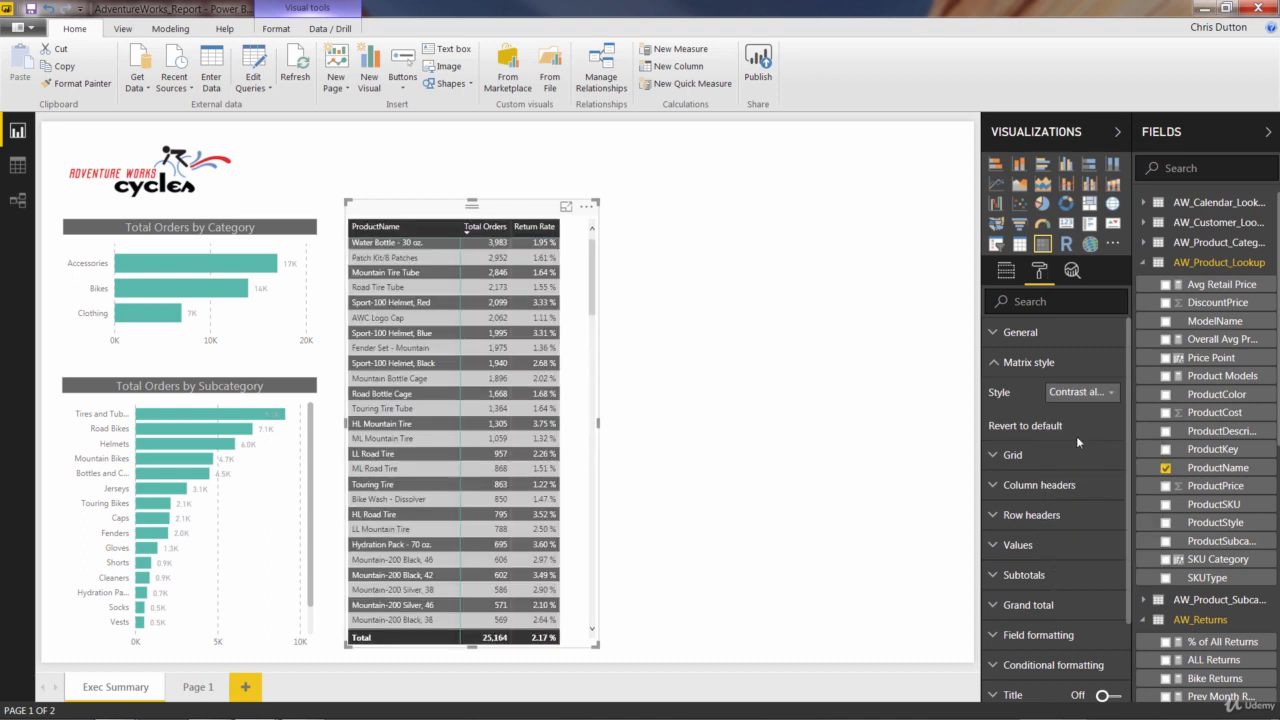
{"action": "left_click", "coordinate": [1055, 428]}
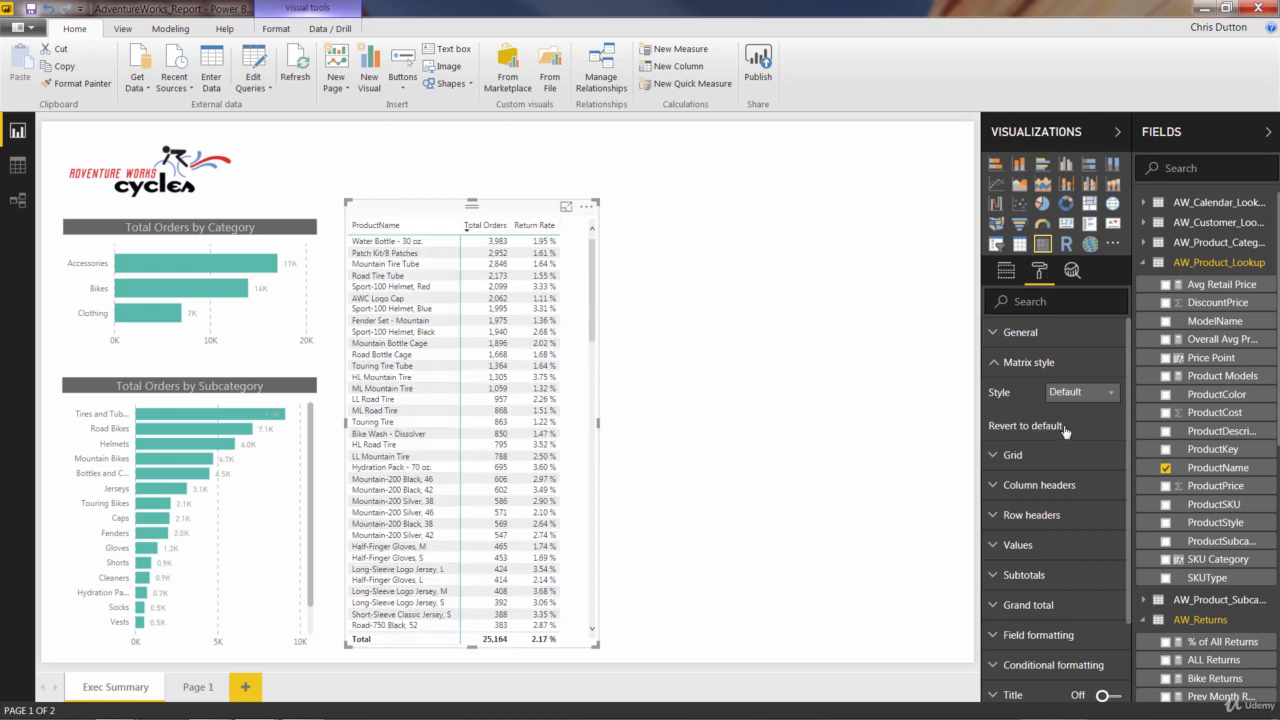
{"action": "left_click", "coordinate": [993, 365]}
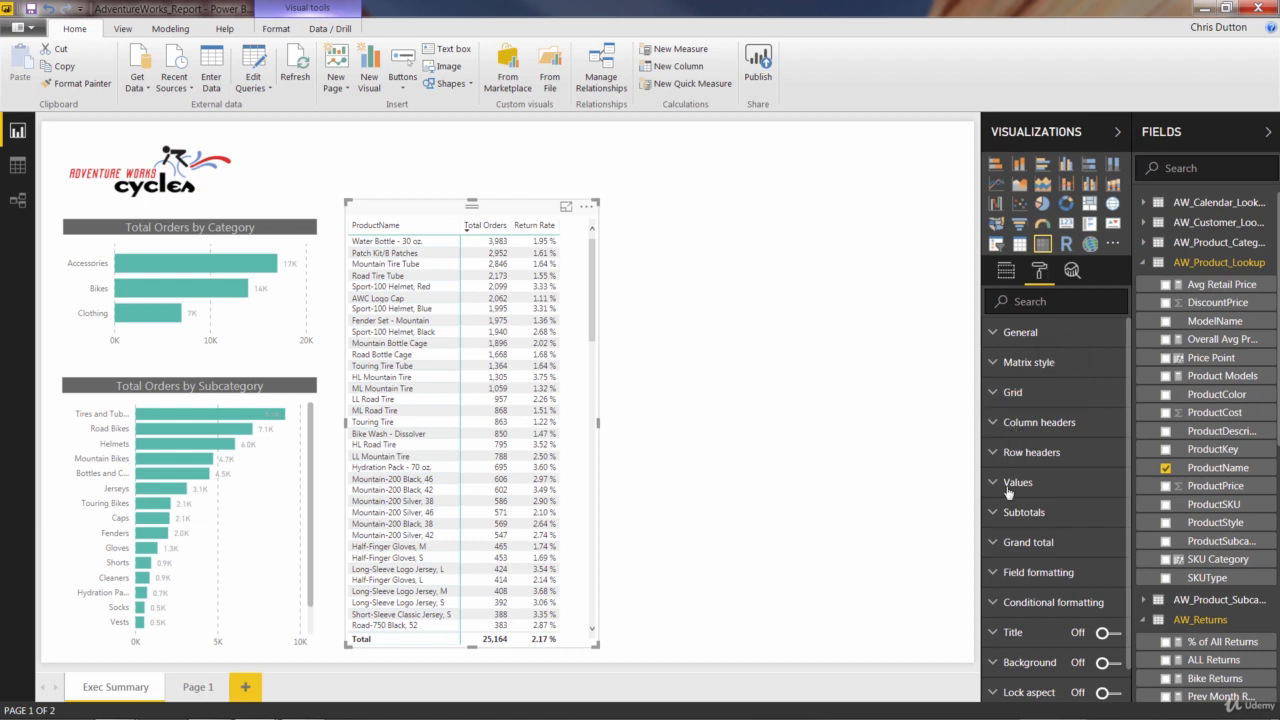
Open the matrix's conditional formatting settings with Total Orders as the field to format
{"action": "left_click", "coordinate": [1005, 602]}
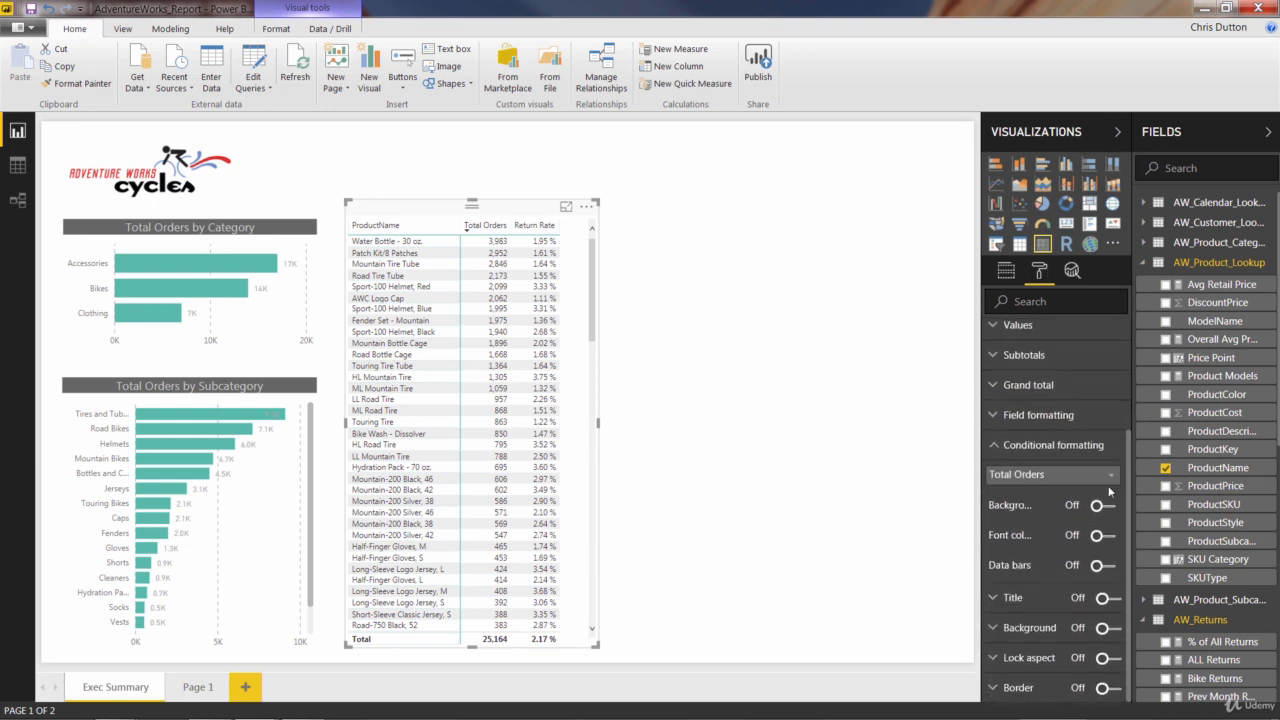
{"action": "left_click", "coordinate": [1109, 477]}
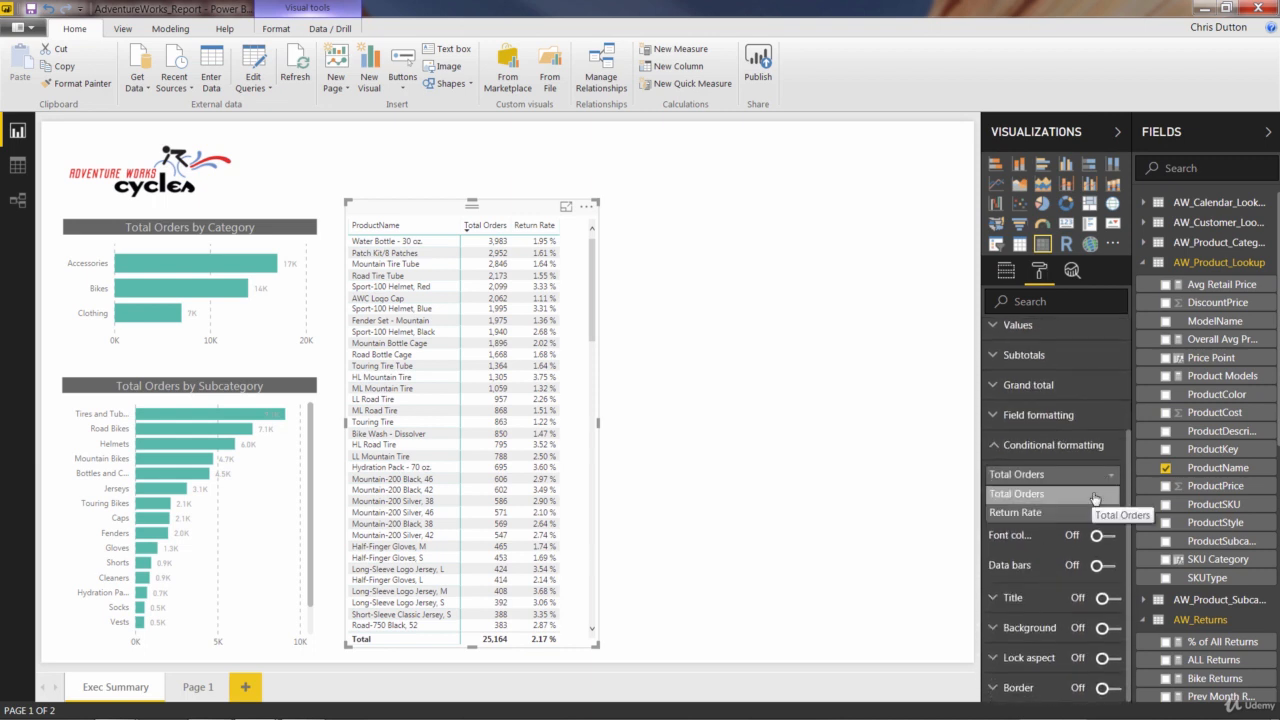
{"action": "left_click", "coordinate": [1064, 495]}
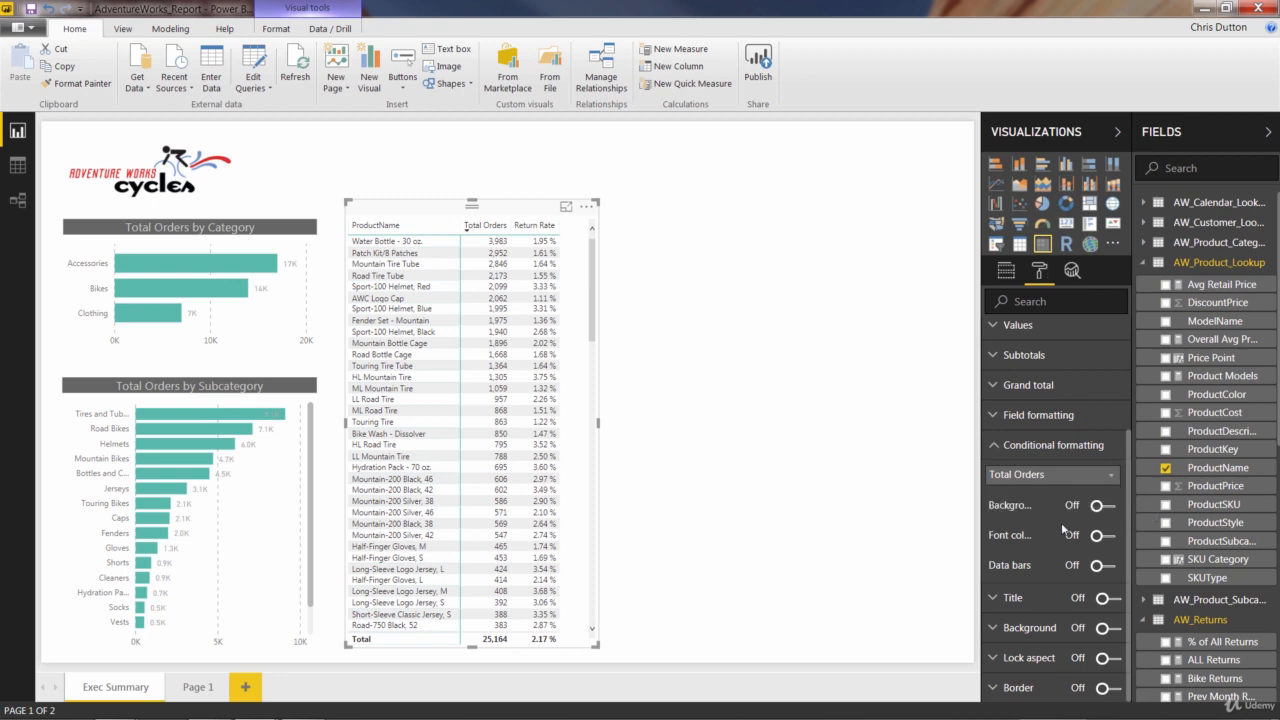
Try data bars, font color scales and background color scales on Total Orders one at a time, turning each off again
{"action": "left_click", "coordinate": [1106, 566]}
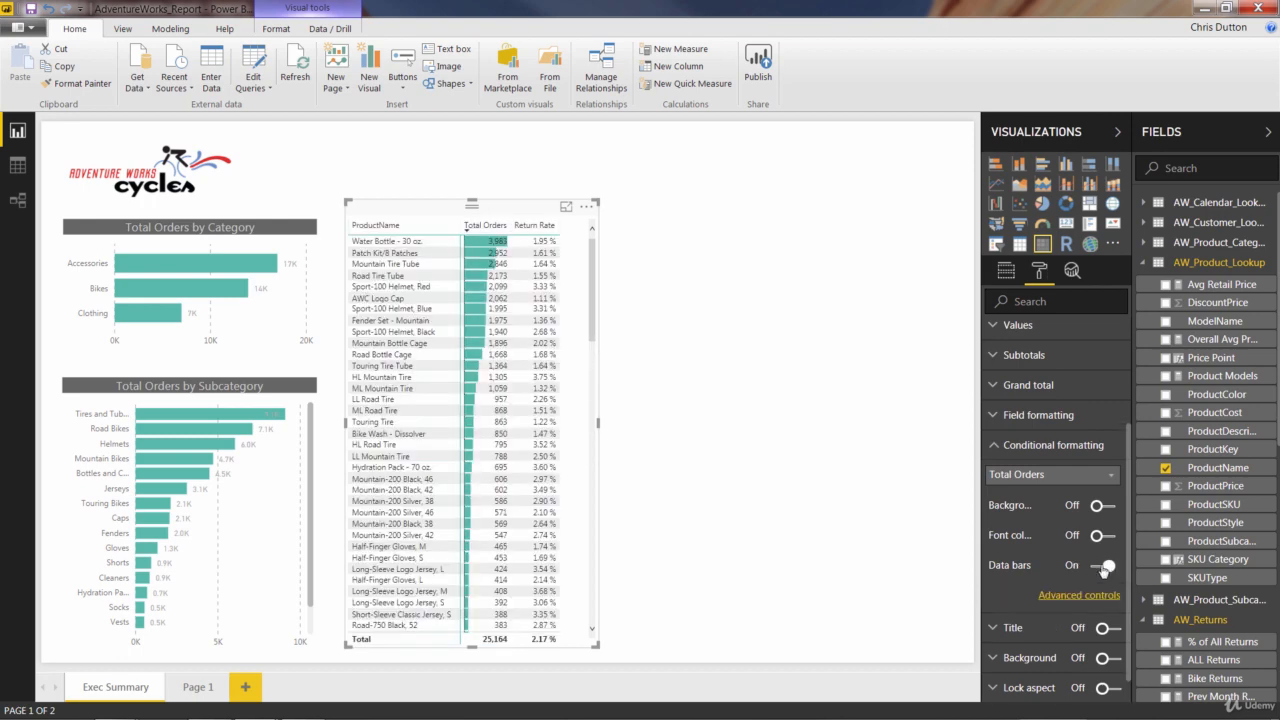
{"action": "left_click", "coordinate": [1104, 566]}
{"action": "left_click", "coordinate": [1105, 537]}
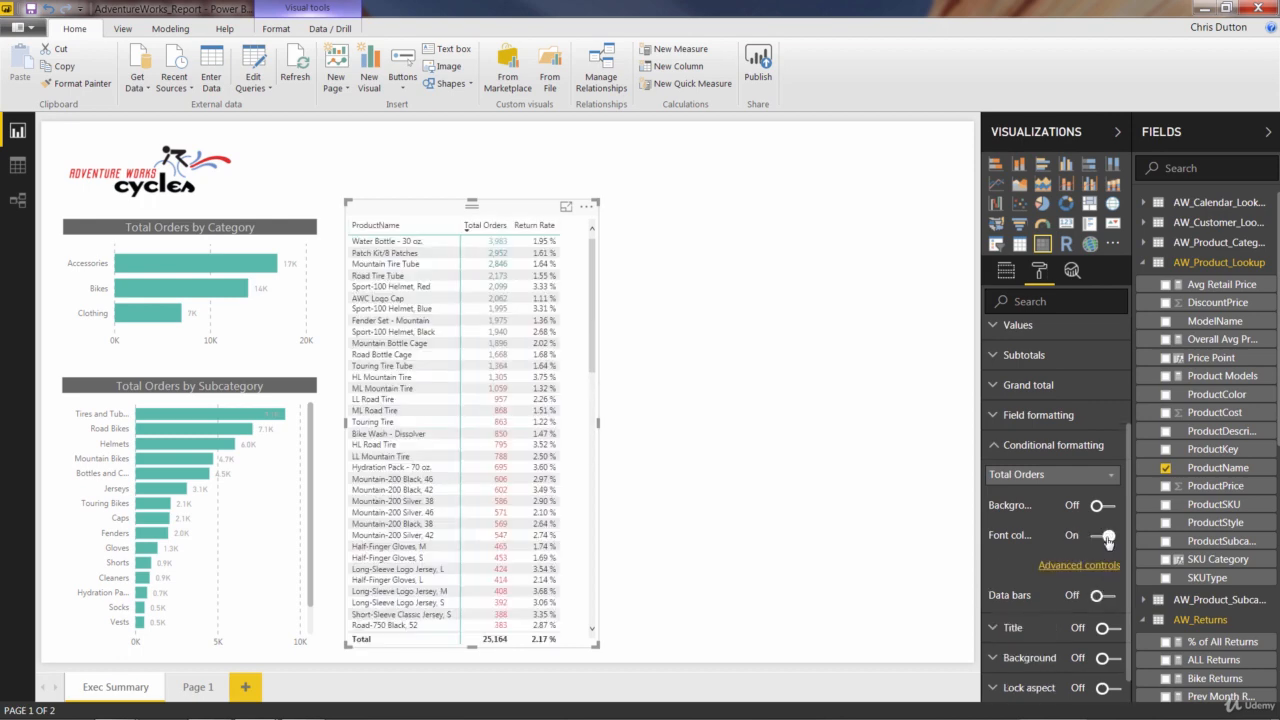
{"action": "left_click", "coordinate": [1105, 537]}
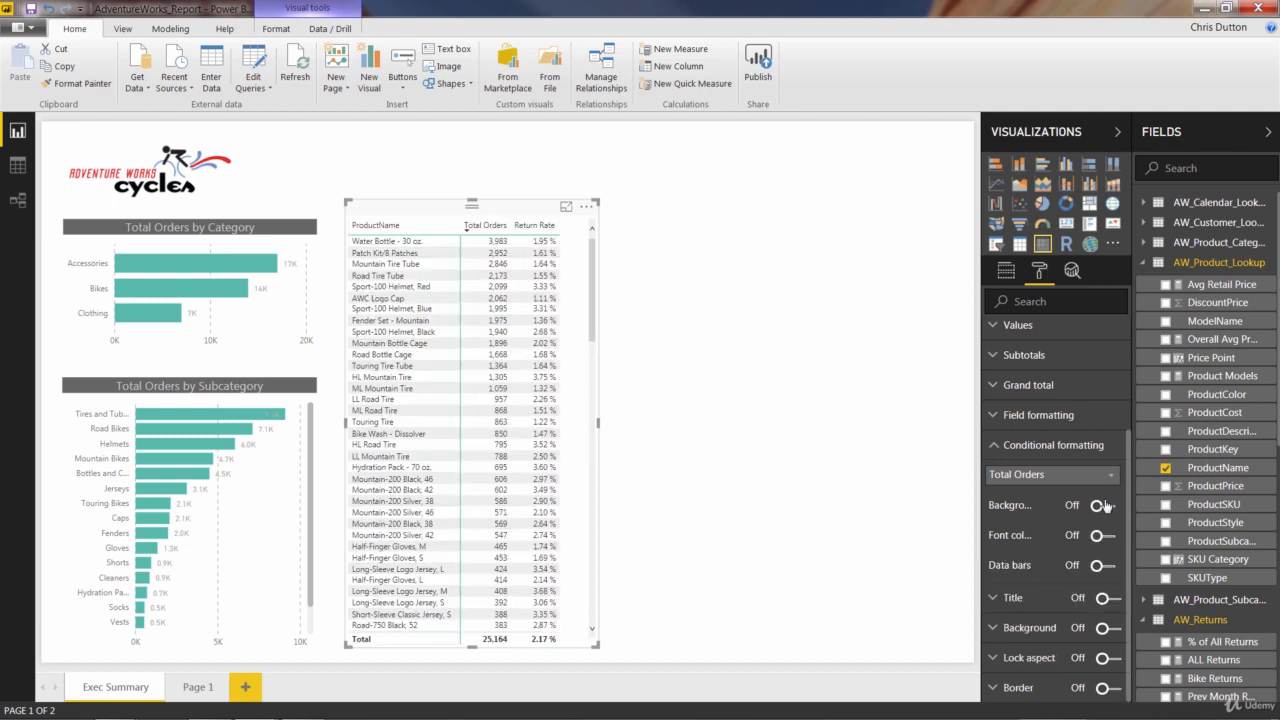
{"action": "left_click", "coordinate": [1104, 506]}
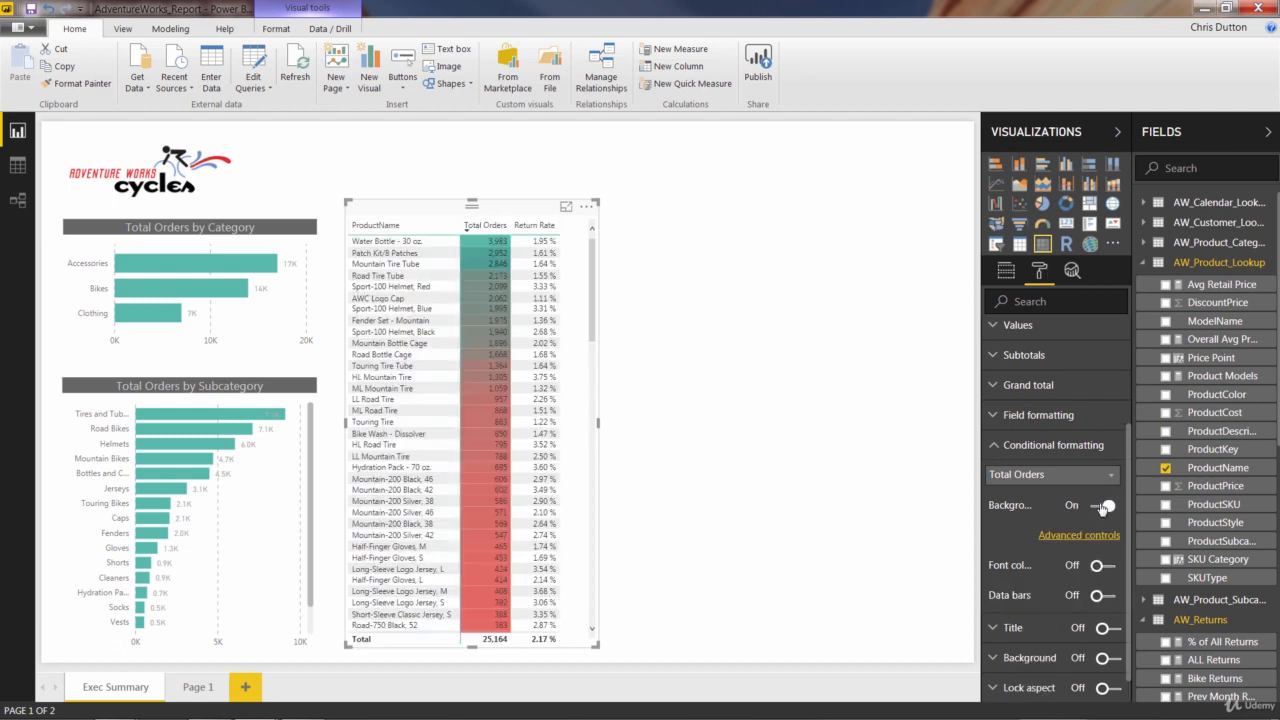
{"action": "left_click", "coordinate": [1105, 506]}
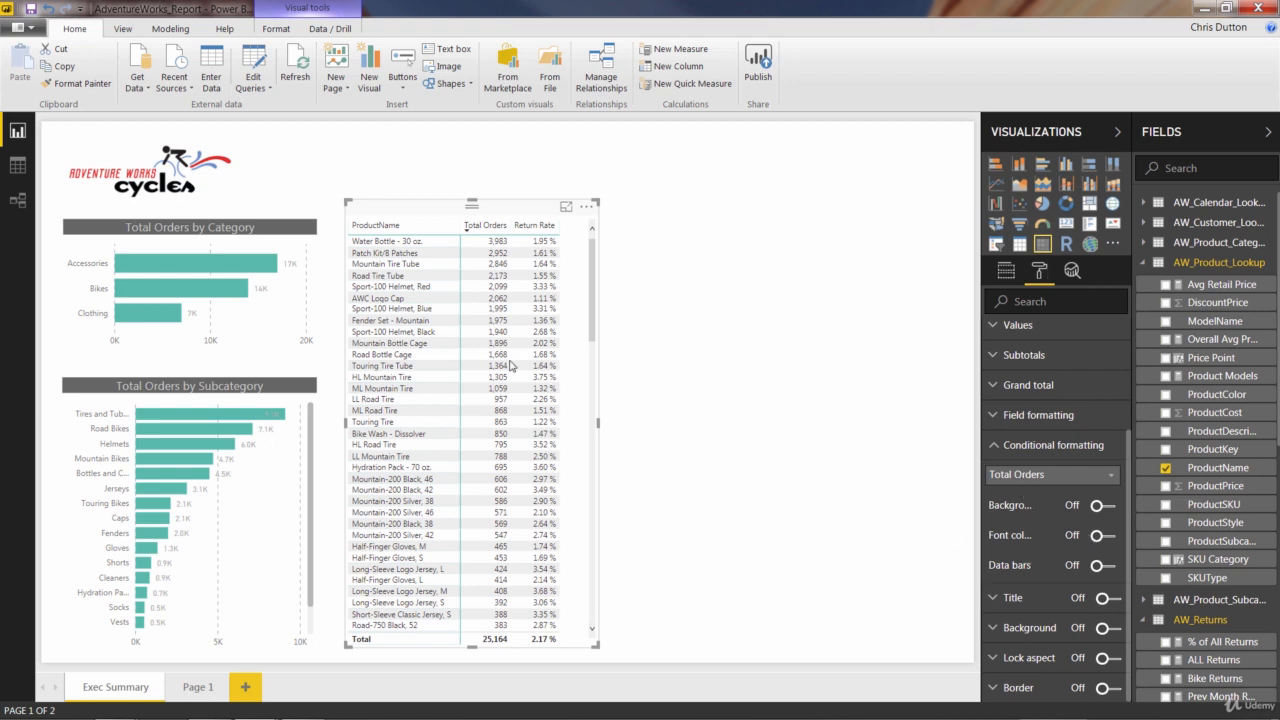
Turn on data bars for Total Orders and background color scales for Return Rate
{"action": "left_click", "coordinate": [1100, 566]}
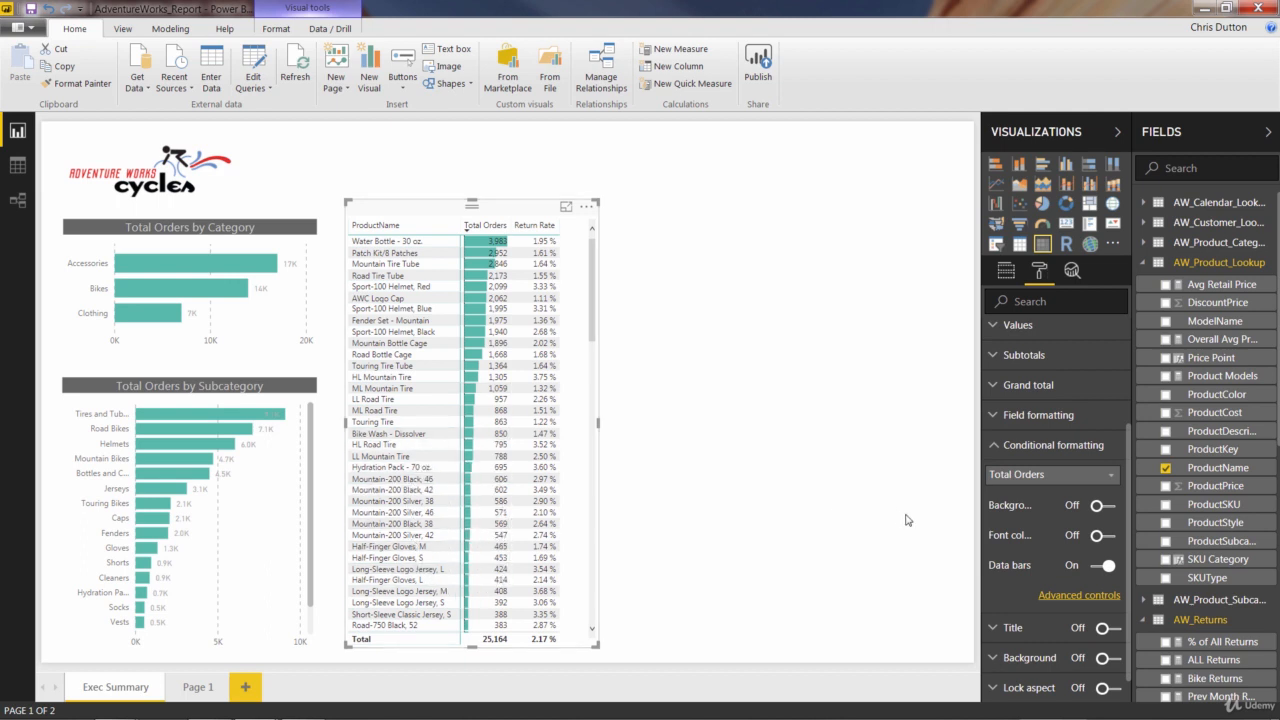
{"action": "left_click", "coordinate": [1088, 476]}
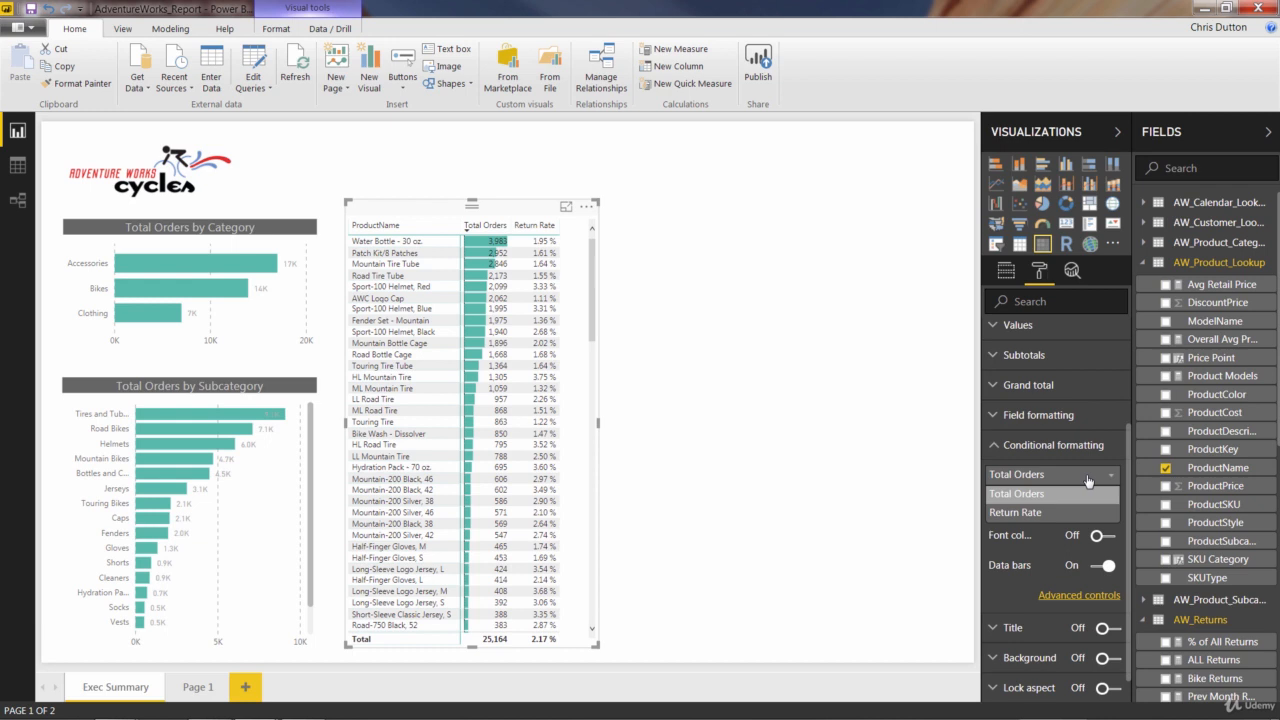
{"action": "left_click", "coordinate": [1025, 514]}
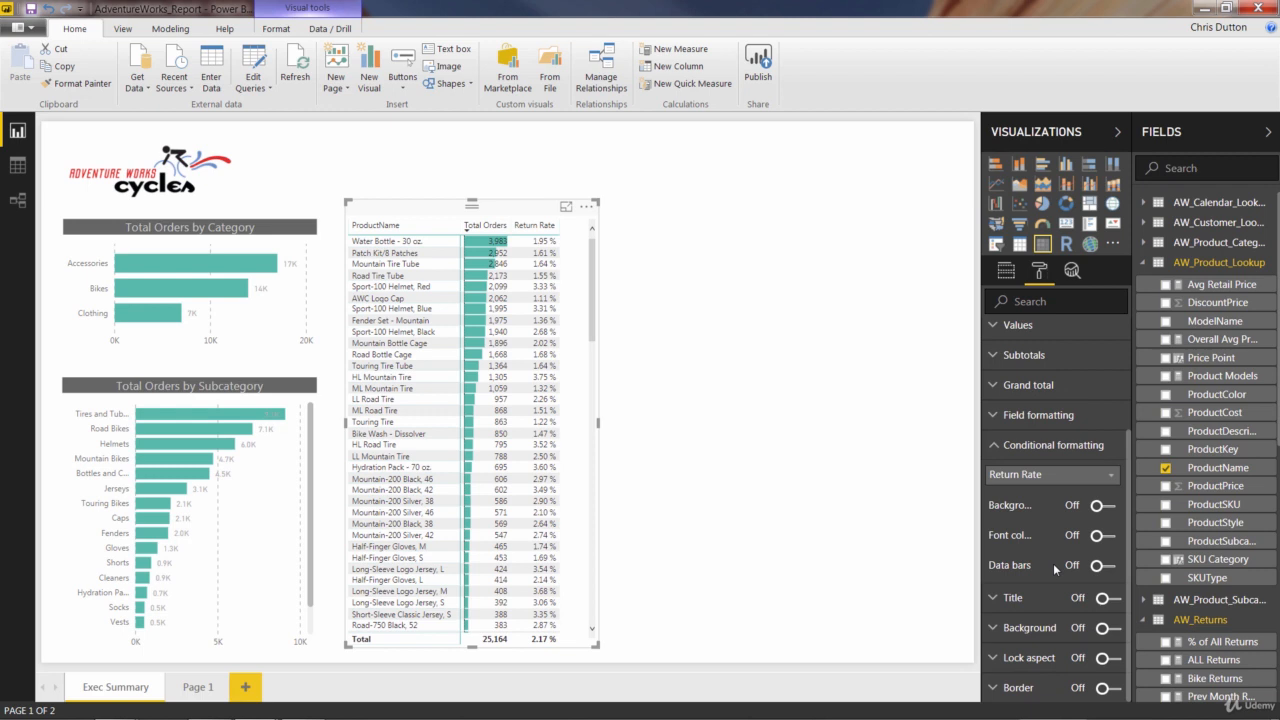
{"action": "left_click", "coordinate": [1103, 506]}
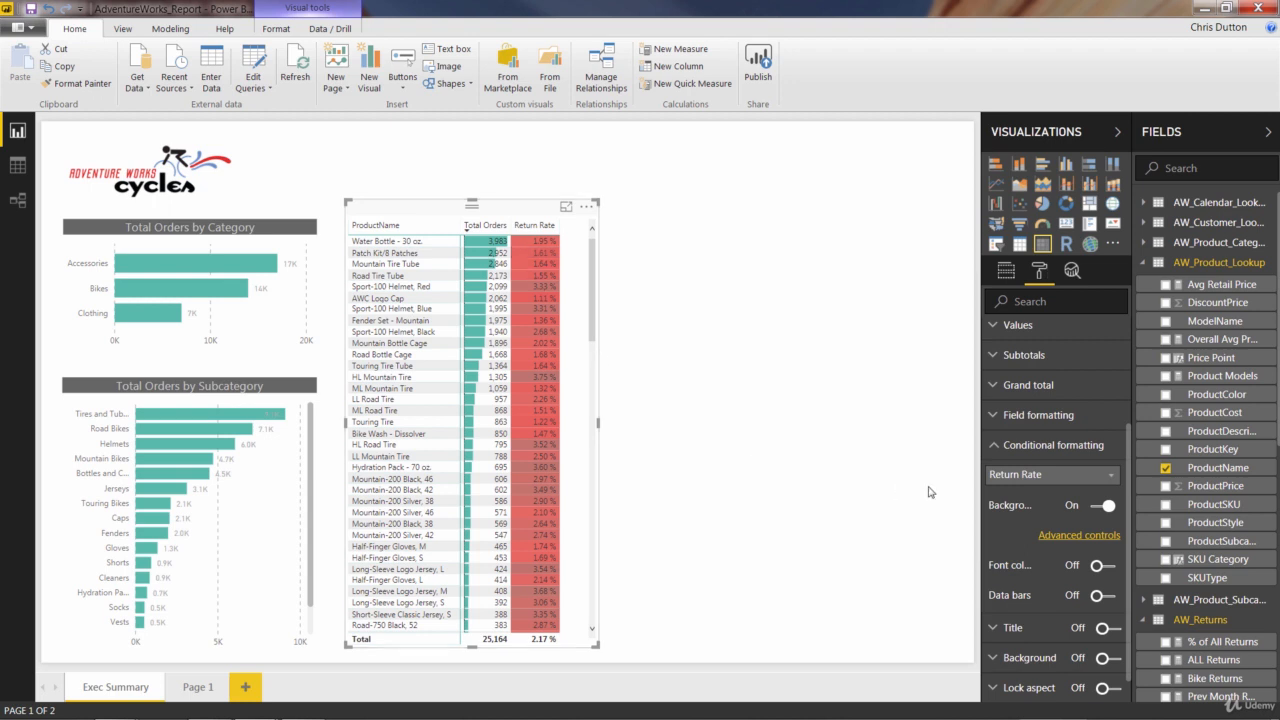
Set the Return Rate background color scale to run from white at the lowest value to light red at the highest
{"action": "left_click", "coordinate": [1078, 535]}
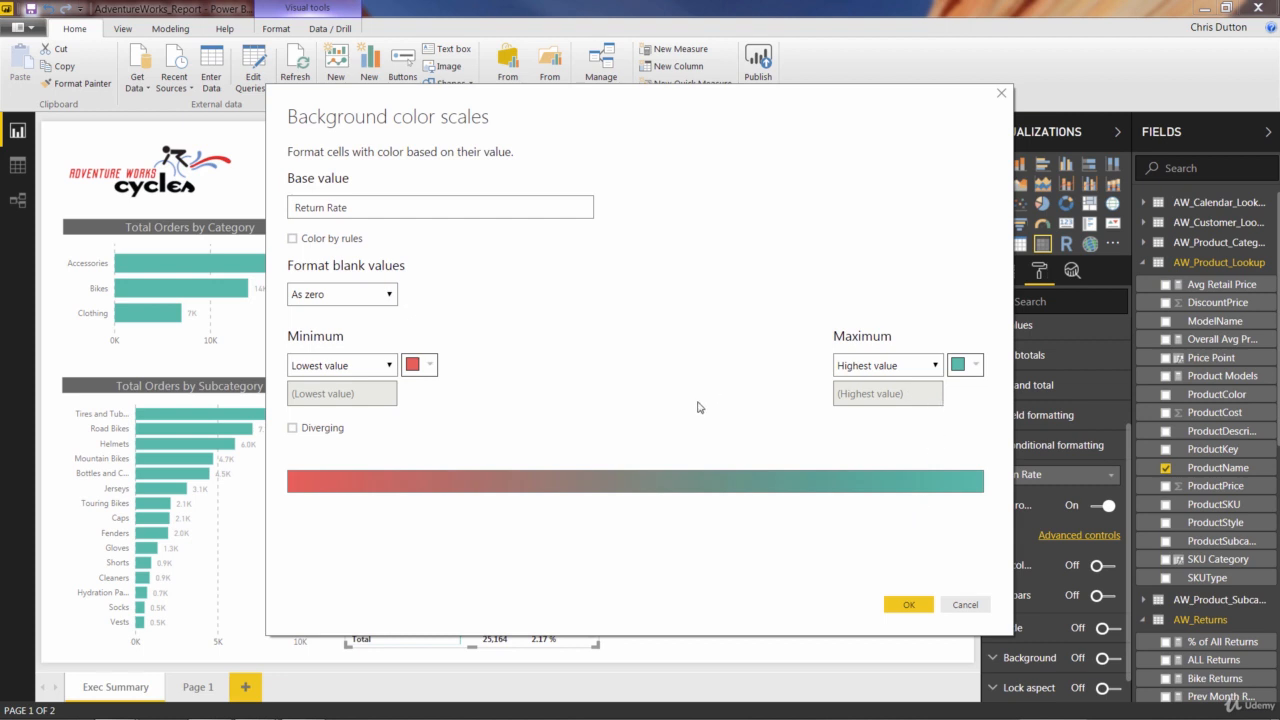
{"action": "left_click", "coordinate": [976, 369]}
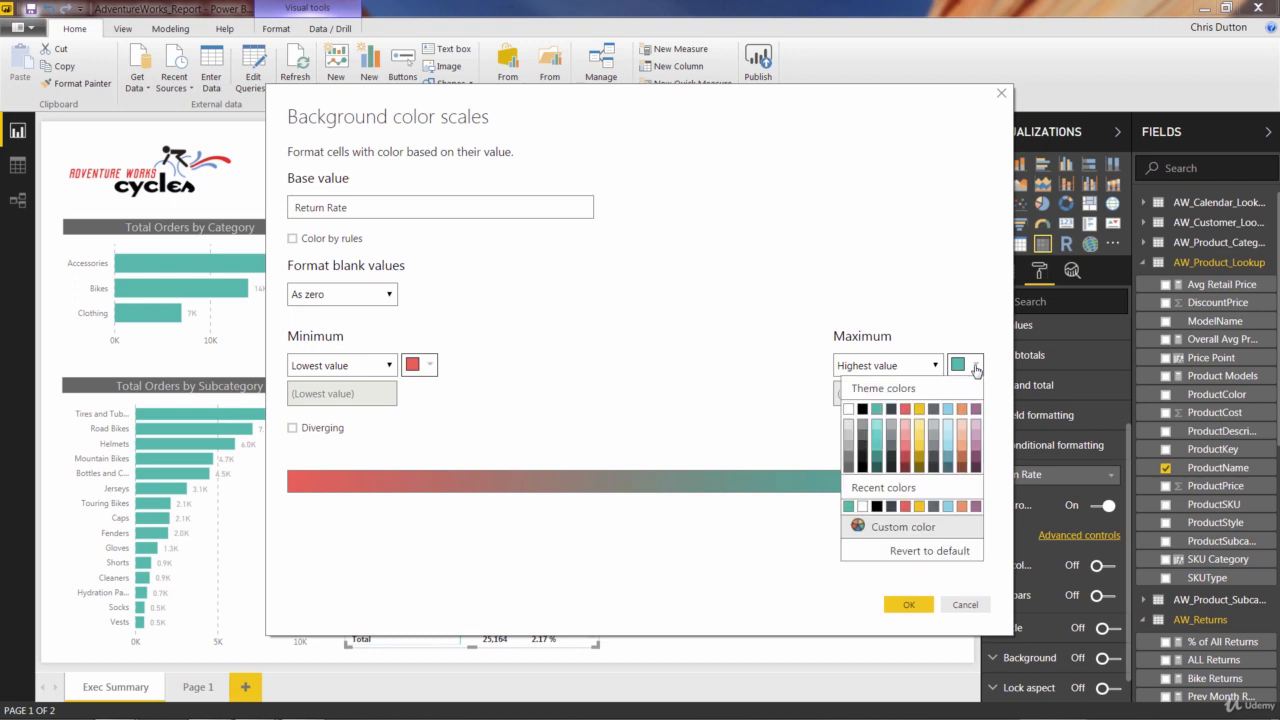
{"action": "left_click", "coordinate": [906, 438]}
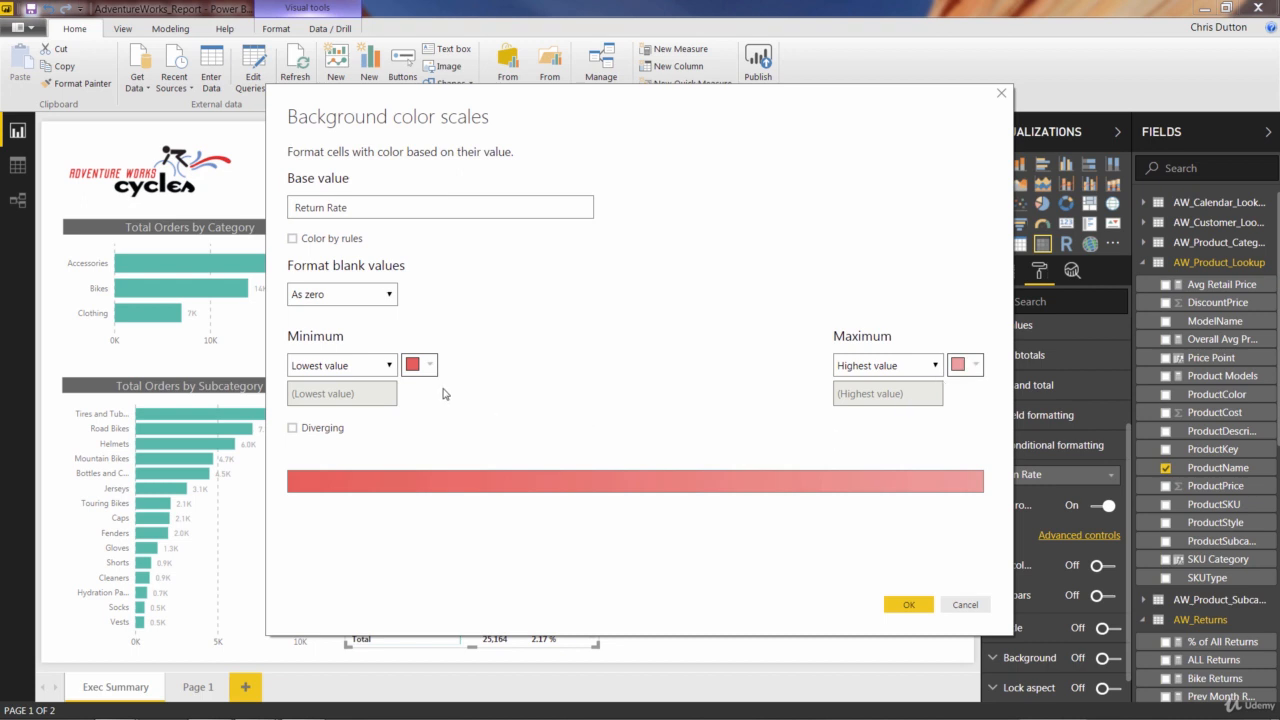
{"action": "left_click", "coordinate": [420, 368]}
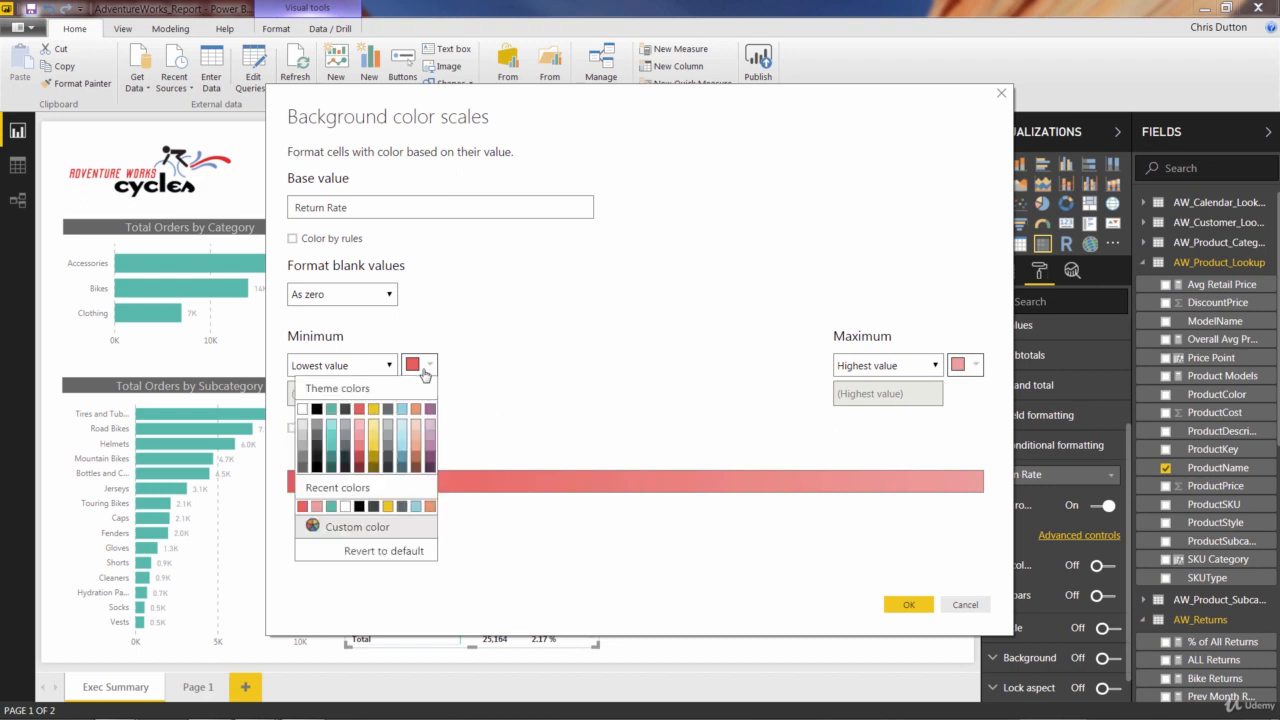
{"action": "left_click", "coordinate": [300, 410]}
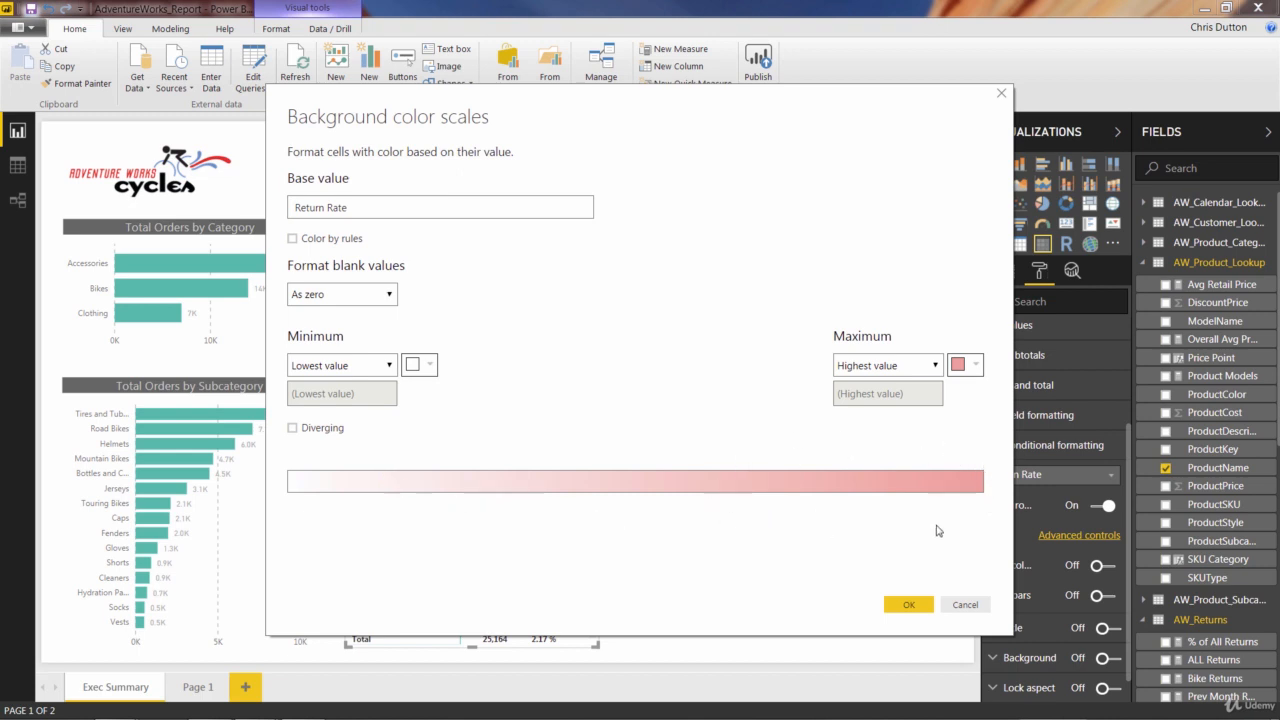
{"action": "left_click", "coordinate": [906, 605]}
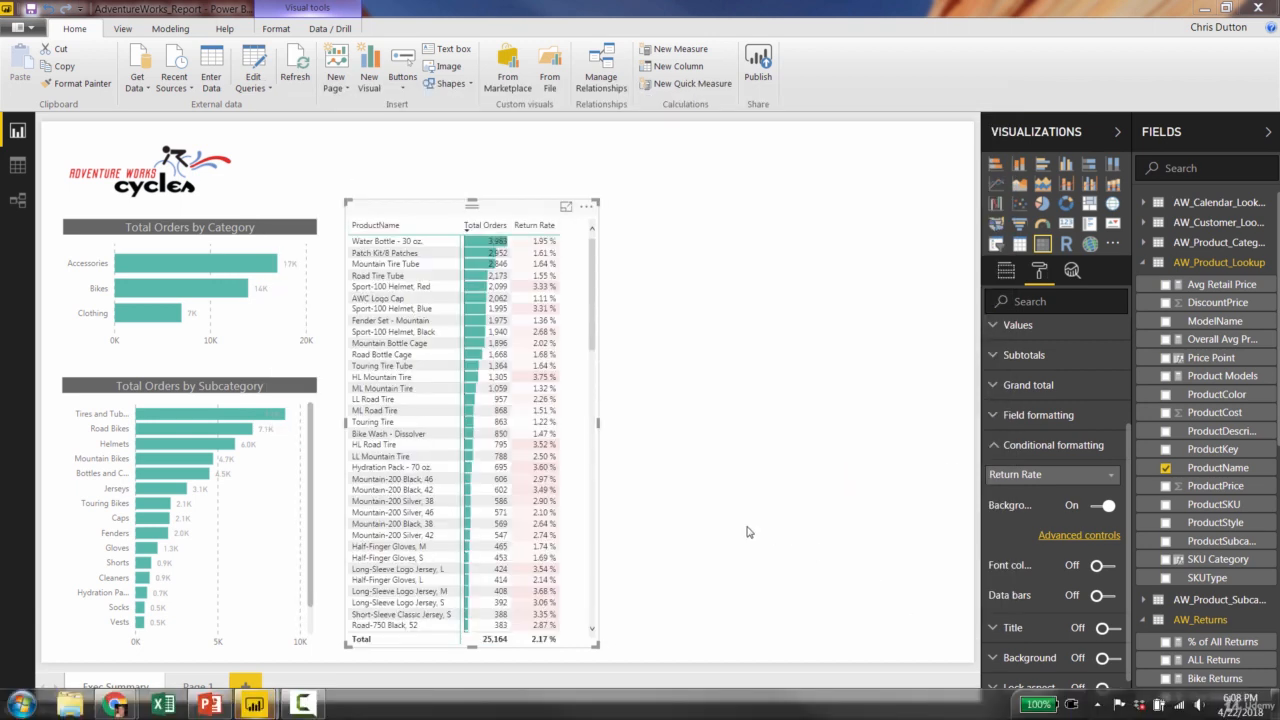
Examine the Return Rate shading down the whole product list in the matrix and return to its first rows
{"action": "left_click_drag", "start_coordinate": [590, 295], "coordinate": [575, 437]}
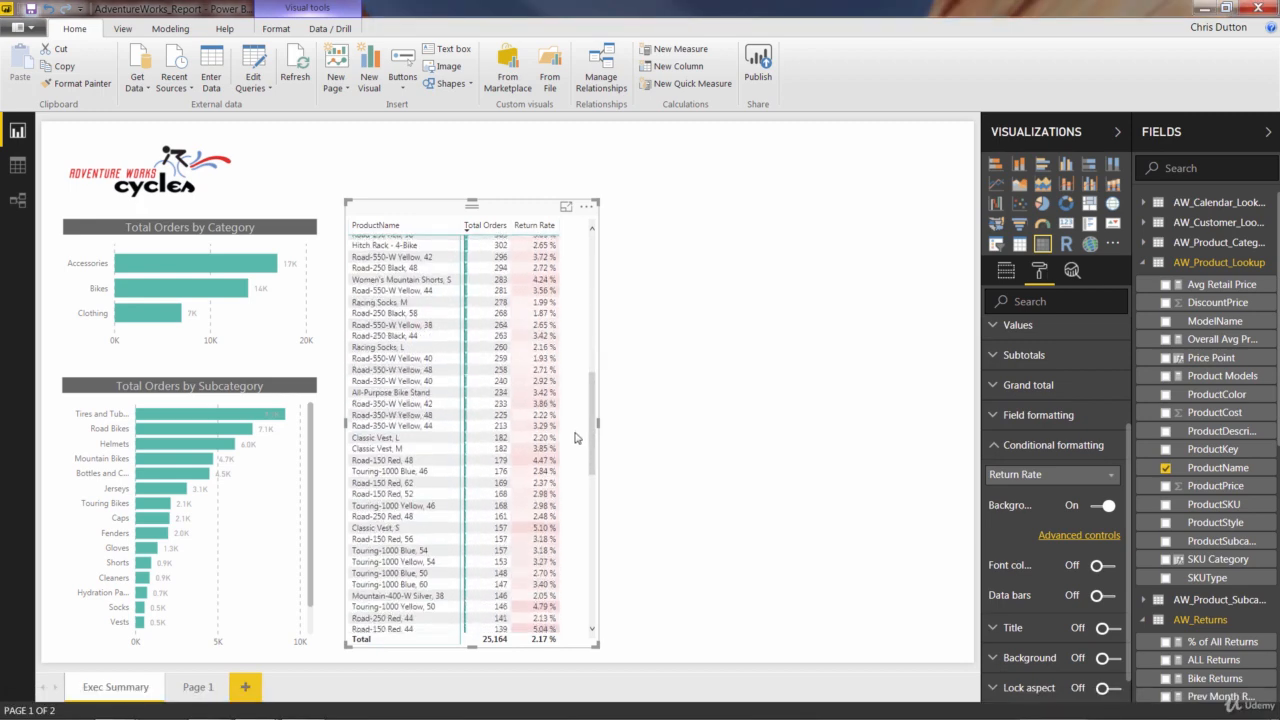
{"action": "scroll", "coordinate": [575, 437], "scroll_direction": "down", "scroll_amount": 8}
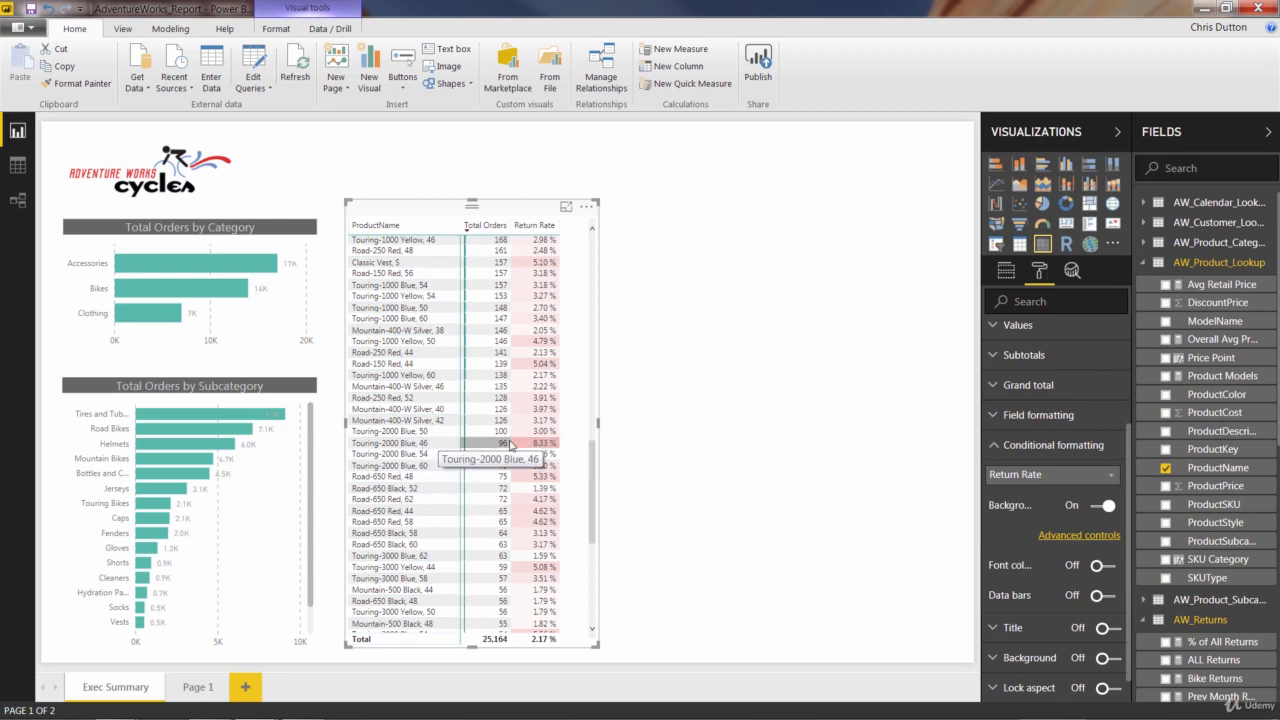
{"action": "left_click_drag", "start_coordinate": [590, 468], "coordinate": [591, 530]}
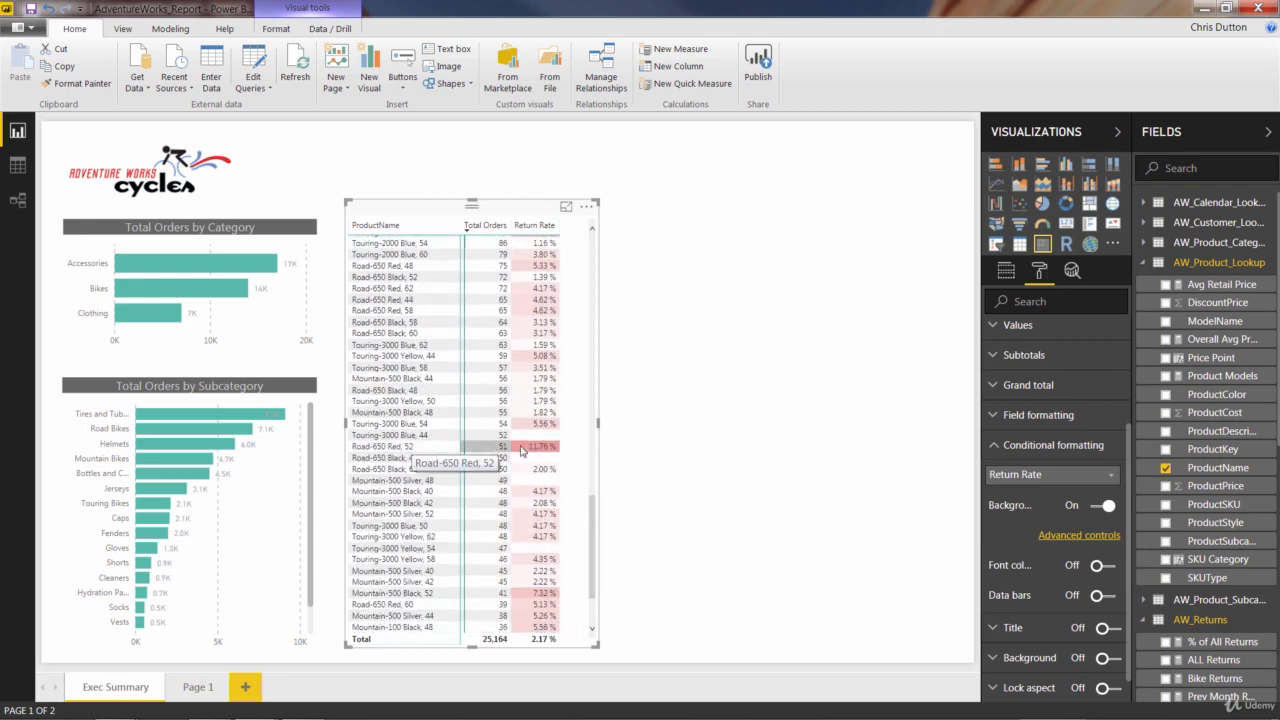
{"action": "left_click_drag", "start_coordinate": [592, 508], "coordinate": [595, 250]}
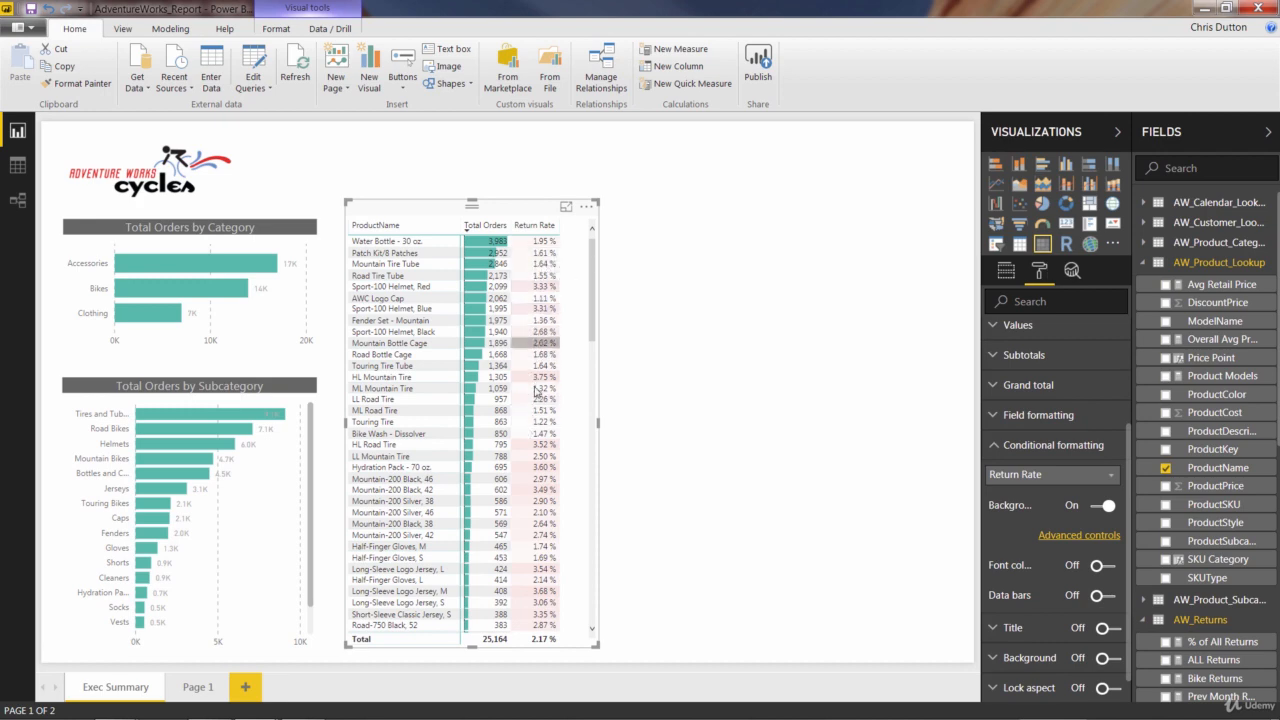
{"action": "left_click_drag", "start_coordinate": [593, 255], "coordinate": [579, 229]}
{"action": "mouse_move", "coordinate": [592, 268]}
{"action": "left_mouse_down"}
{"action": "mouse_move", "coordinate": [584, 392]}
{"action": "mouse_move", "coordinate": [587, 257]}
{"action": "left_mouse_up"}
Add SubcategoryName and CategoryName above ProductName in the matrix rows to form a three-level hierarchy
{"action": "left_click", "coordinate": [1006, 272]}
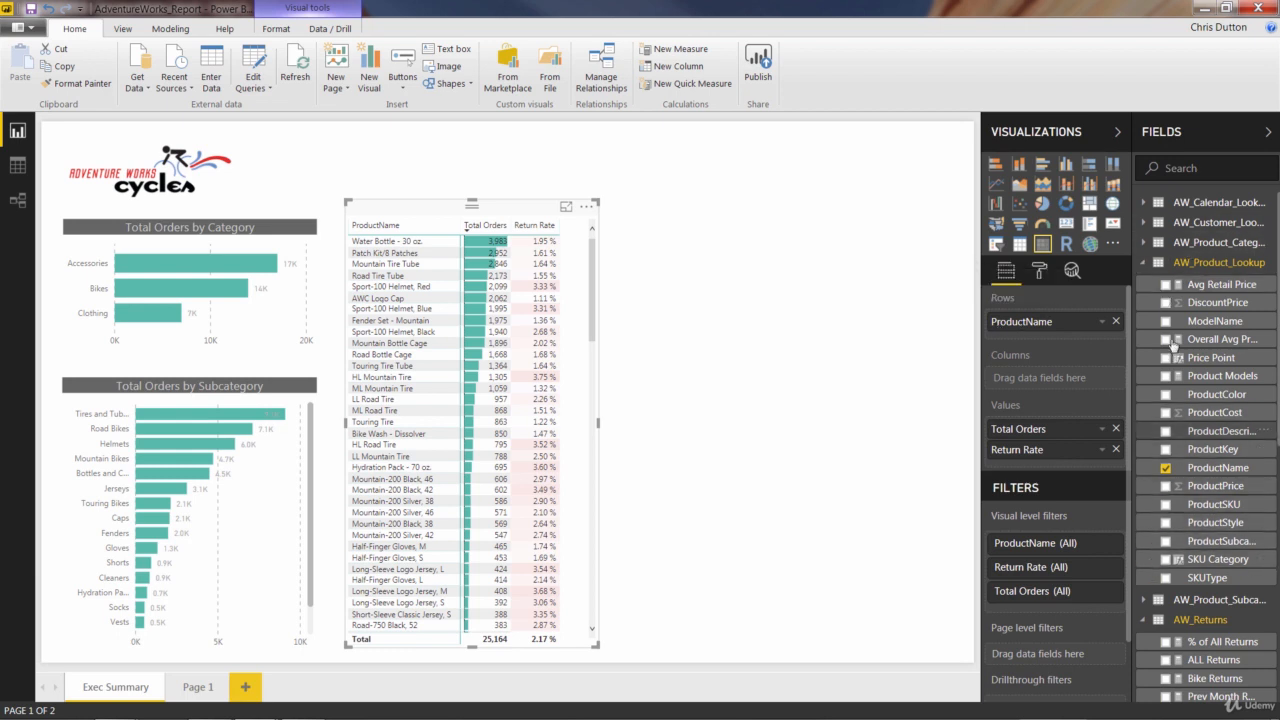
{"action": "left_click", "coordinate": [1143, 263]}
{"action": "left_click", "coordinate": [1143, 283]}
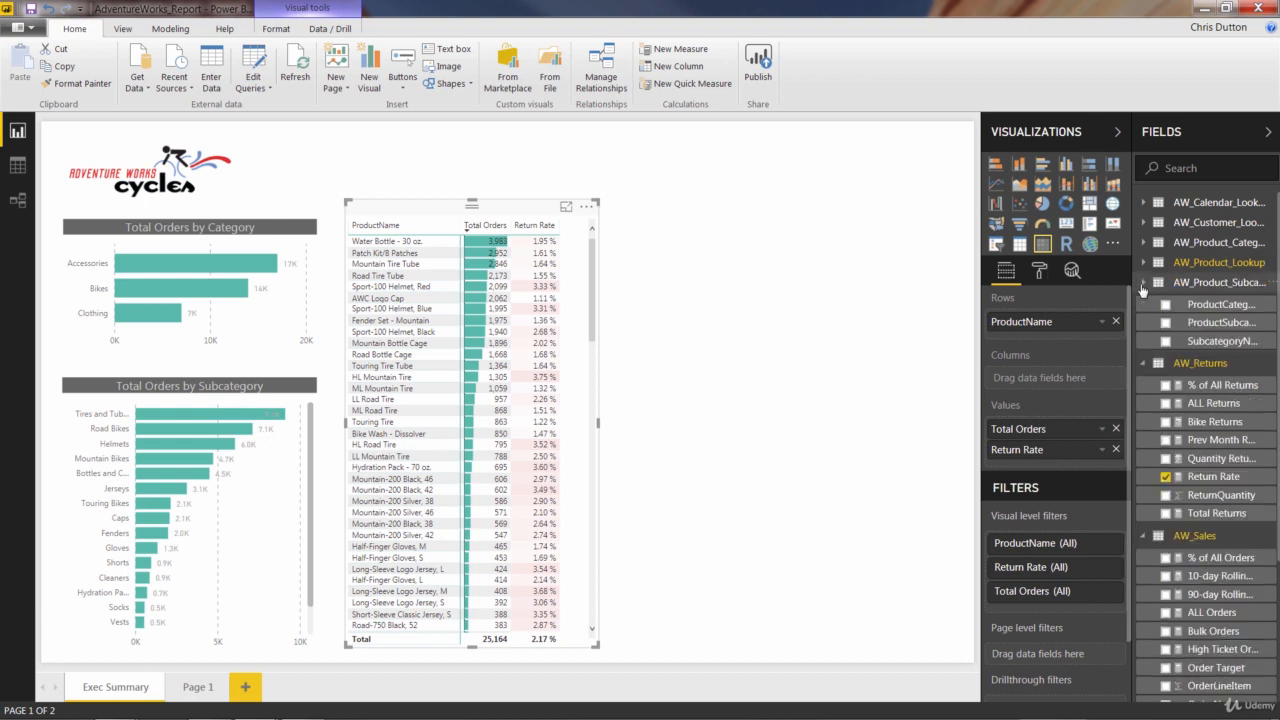
{"action": "left_click_drag", "start_coordinate": [1215, 341], "coordinate": [1076, 322]}
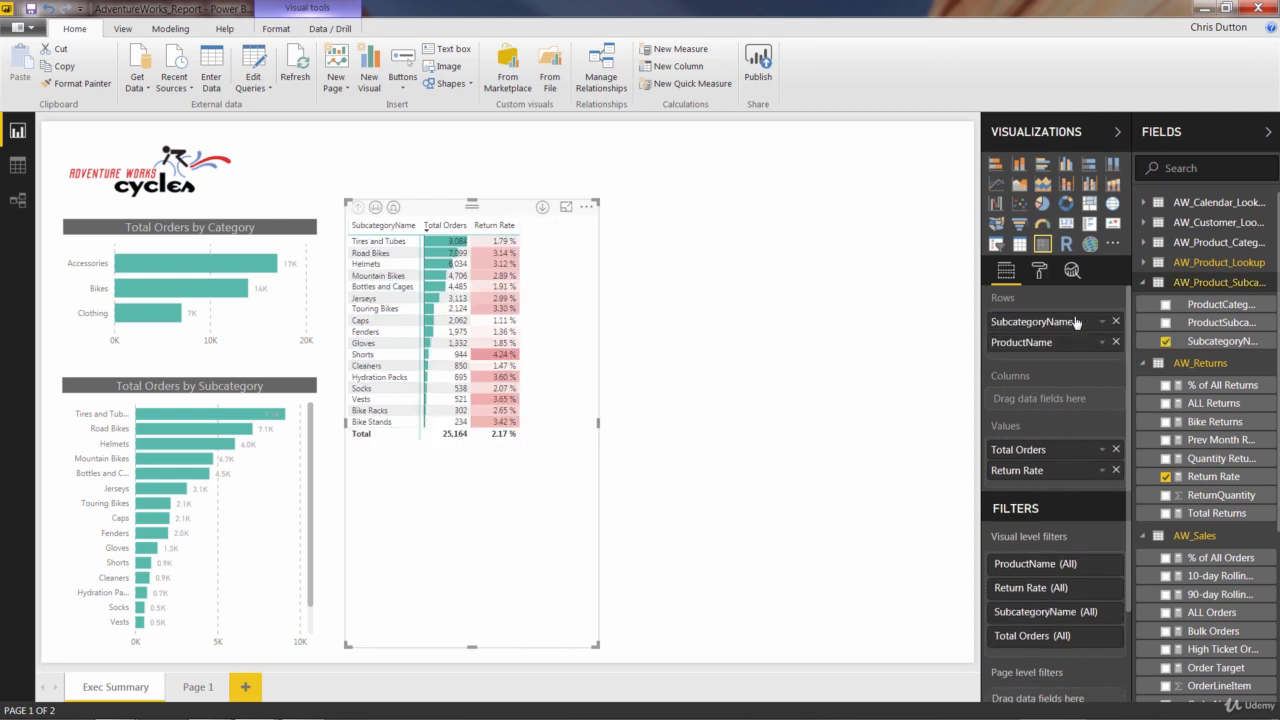
{"action": "left_click", "coordinate": [1144, 243]}
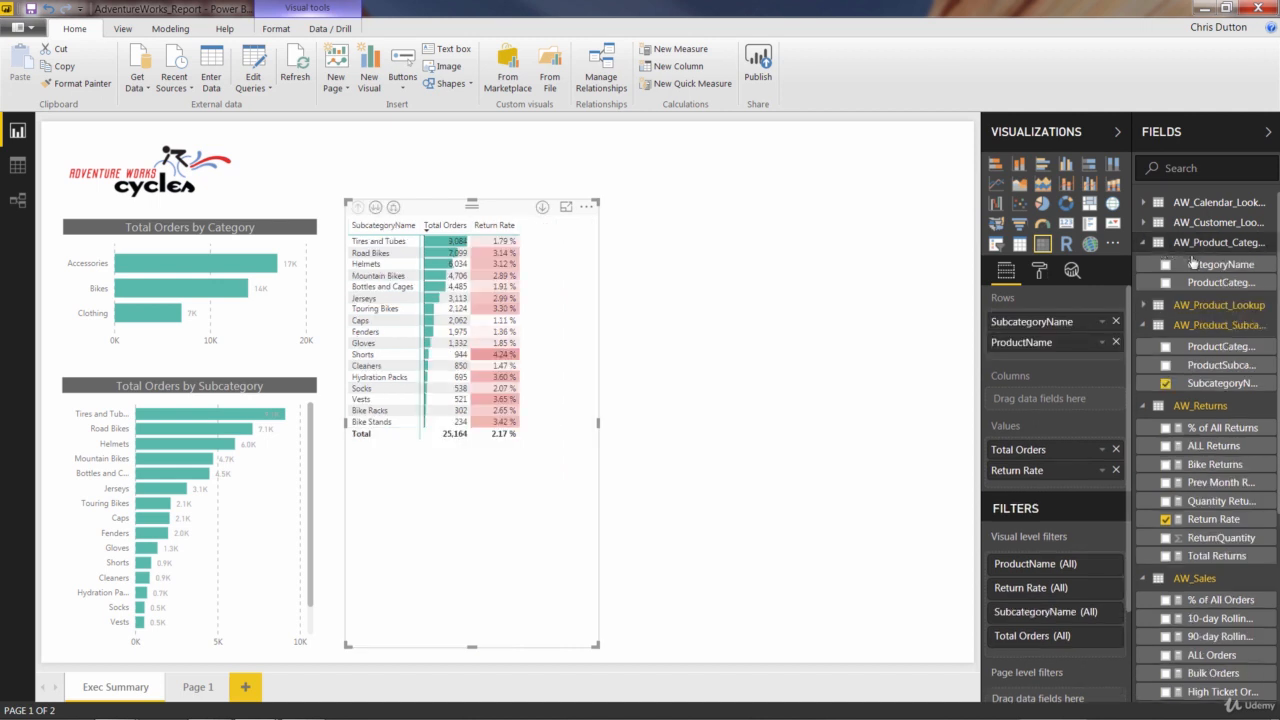
{"action": "left_click_drag", "start_coordinate": [1200, 264], "coordinate": [1045, 320]}
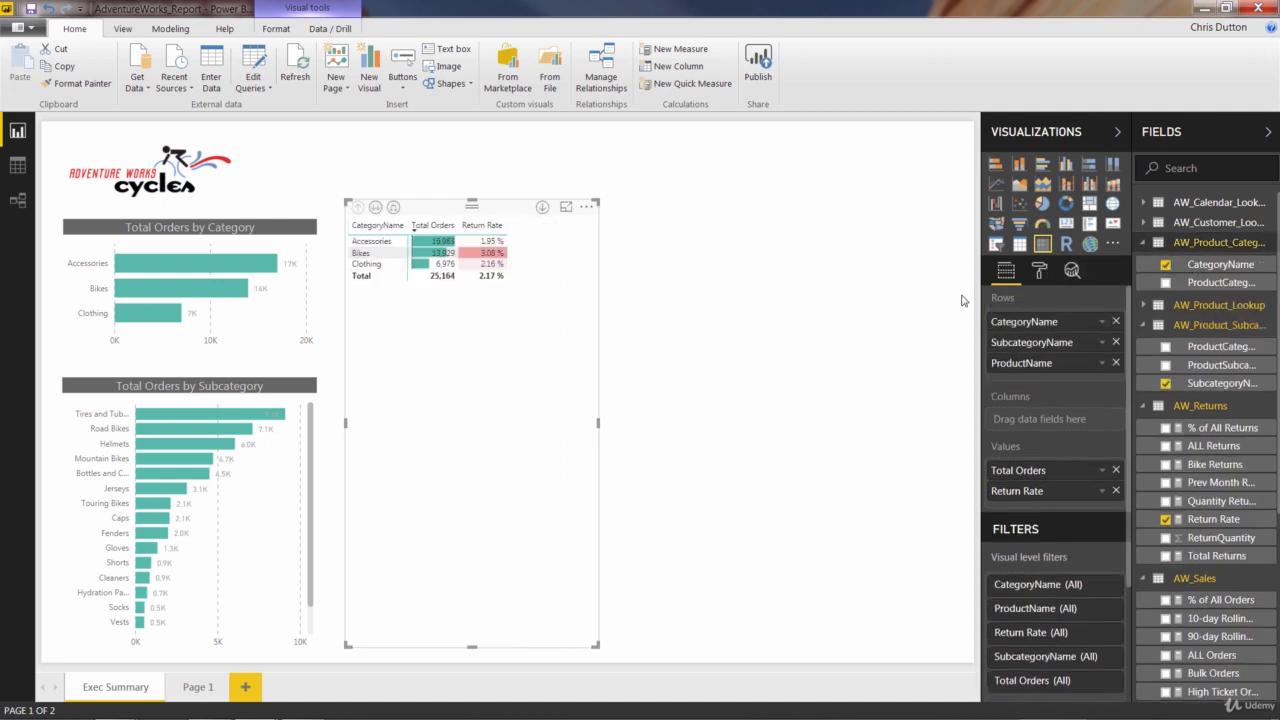
Try drilling the whole matrix down two levels to ProductName and back up to CategoryName
{"action": "left_click", "coordinate": [375, 208]}
{"action": "left_click", "coordinate": [375, 210]}
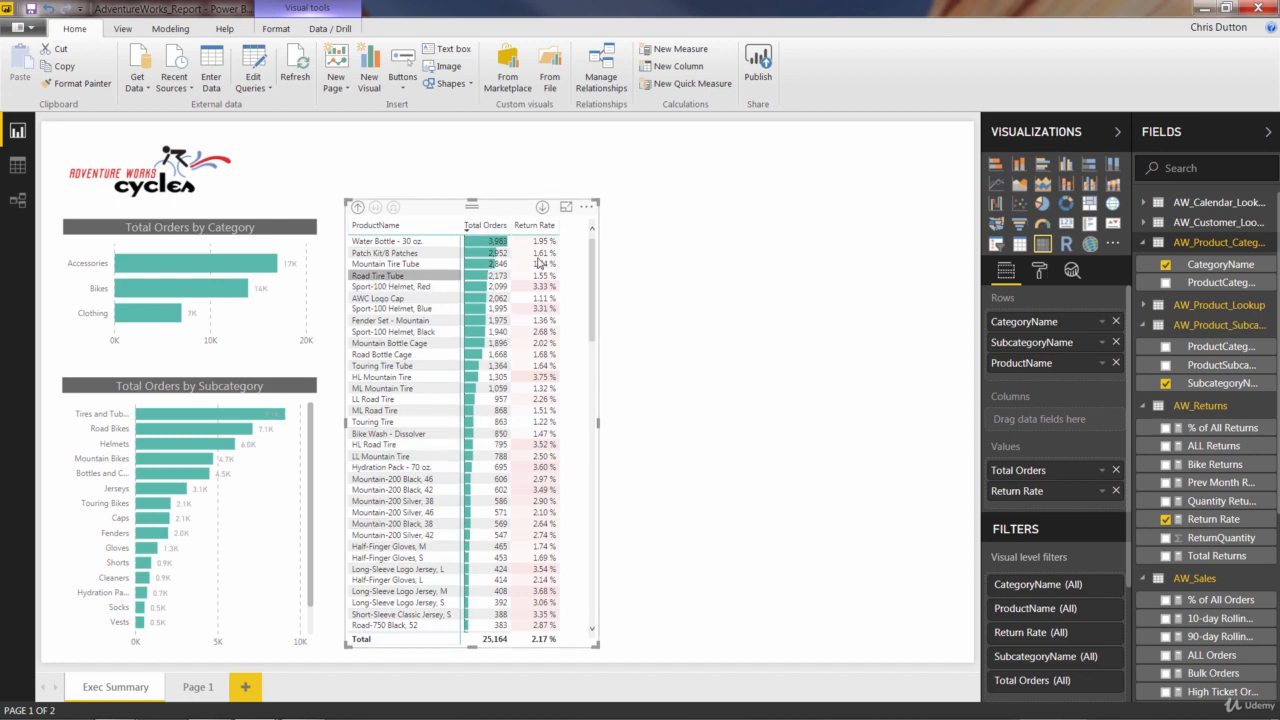
{"action": "scroll", "coordinate": [596, 314], "scroll_direction": "down", "scroll_amount": 2}
{"action": "scroll", "coordinate": [596, 314], "scroll_direction": "up", "scroll_amount": 2}
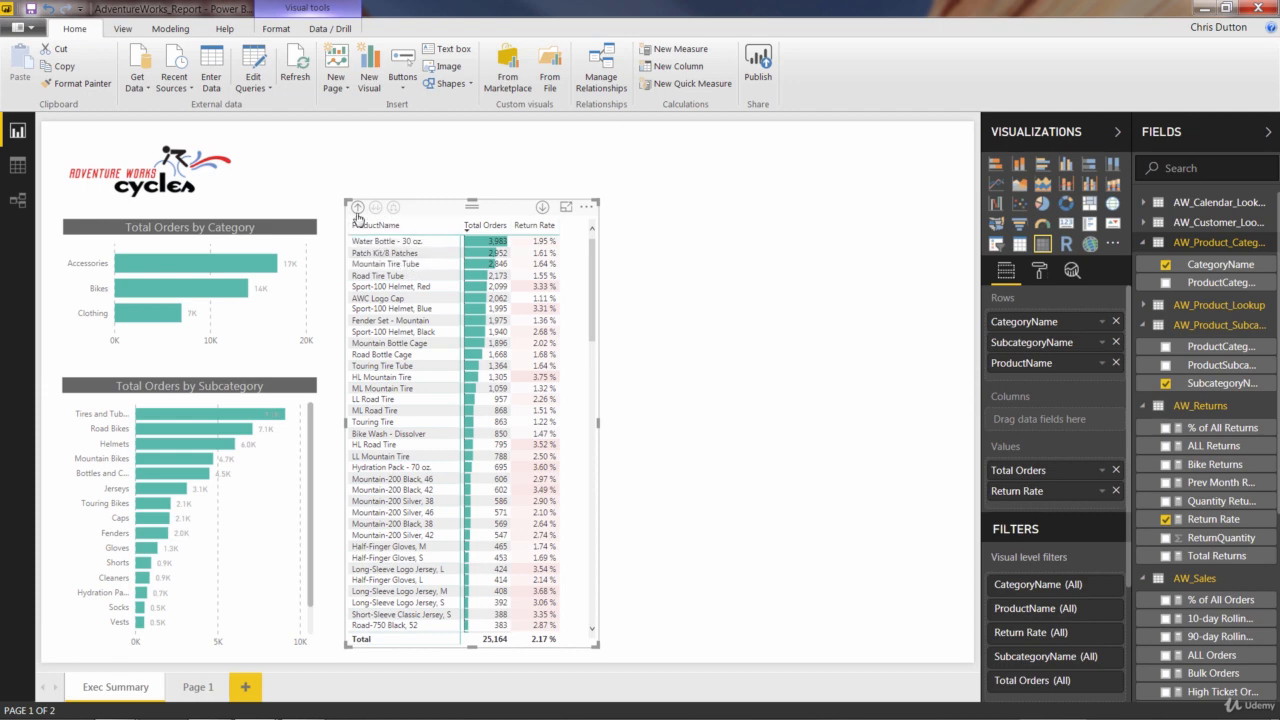
{"action": "left_click", "coordinate": [357, 209]}
{"action": "left_click", "coordinate": [357, 210]}
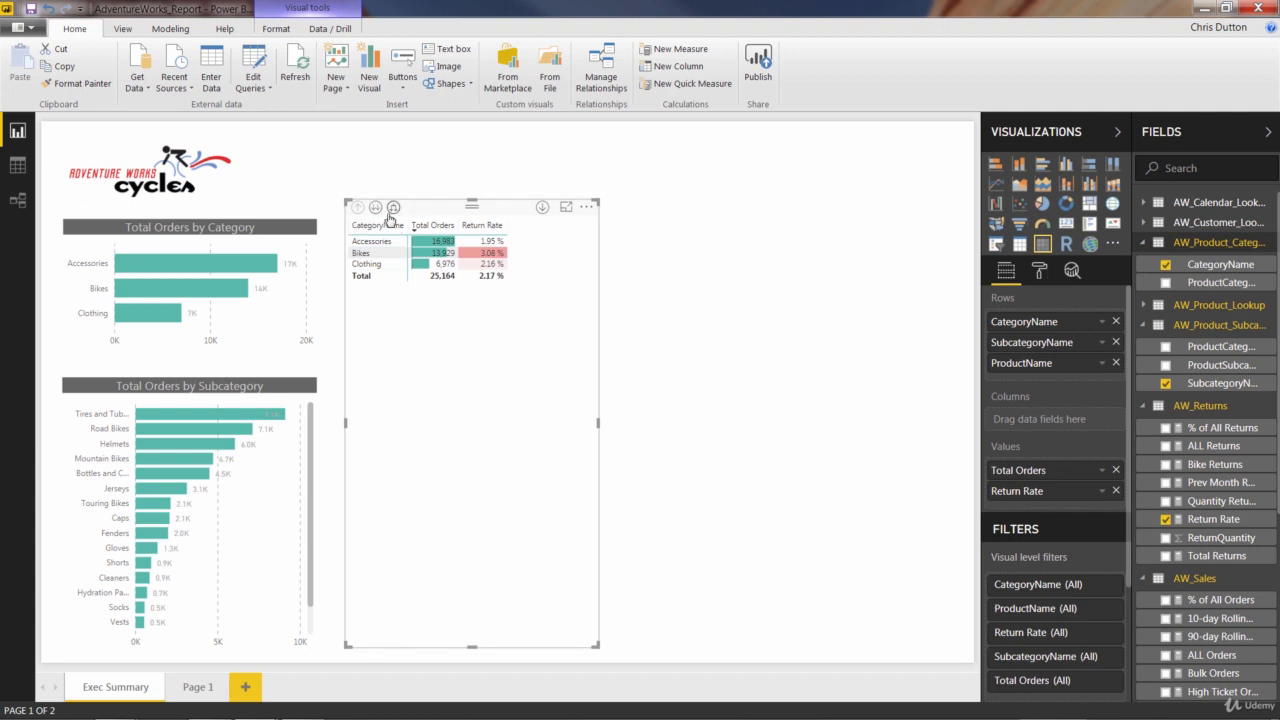
Try expanding all matrix rows down through the subcategory and product levels, and return to the CategoryName level
{"action": "left_click", "coordinate": [393, 208]}
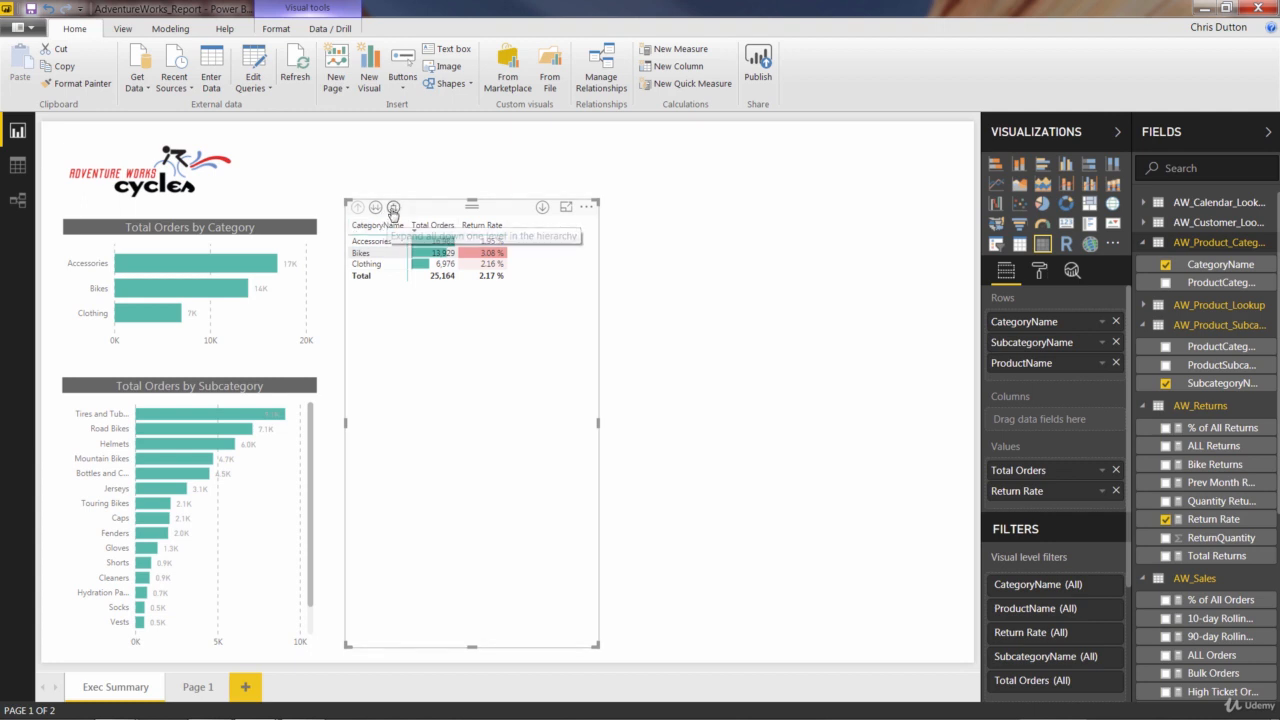
{"action": "left_click", "coordinate": [393, 208]}
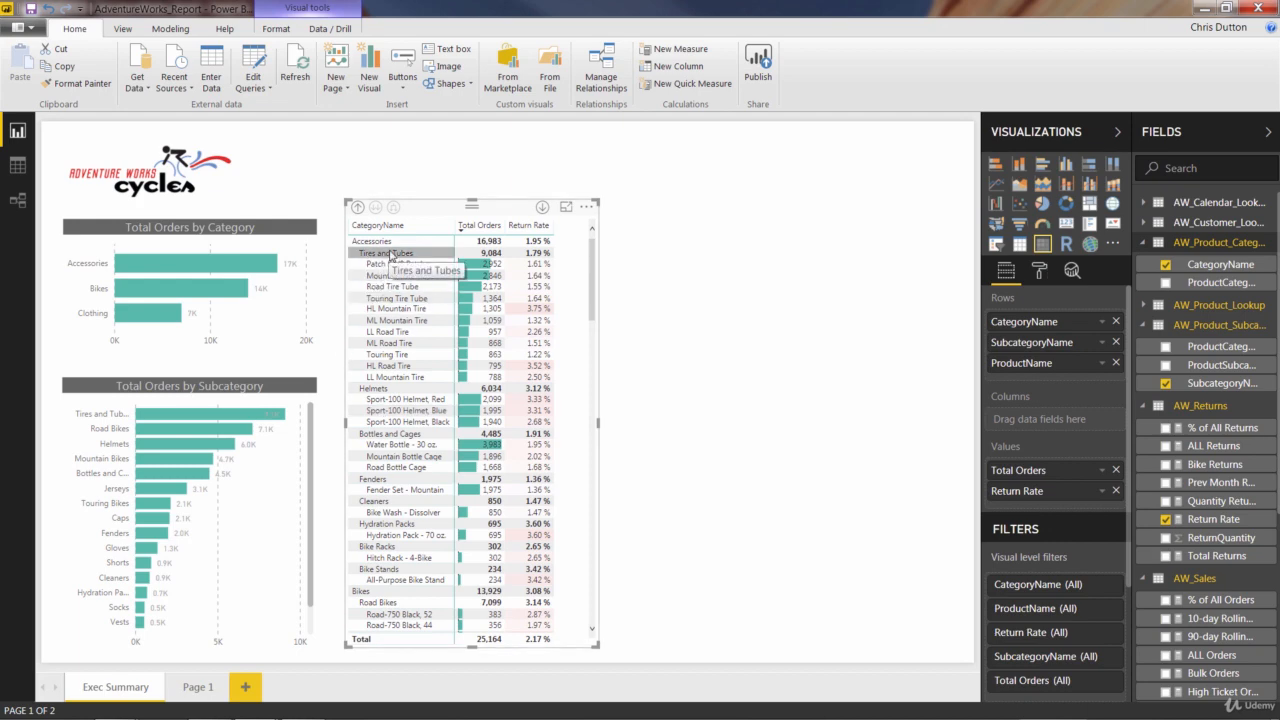
{"action": "left_click", "coordinate": [358, 208]}
{"action": "left_click", "coordinate": [358, 208]}
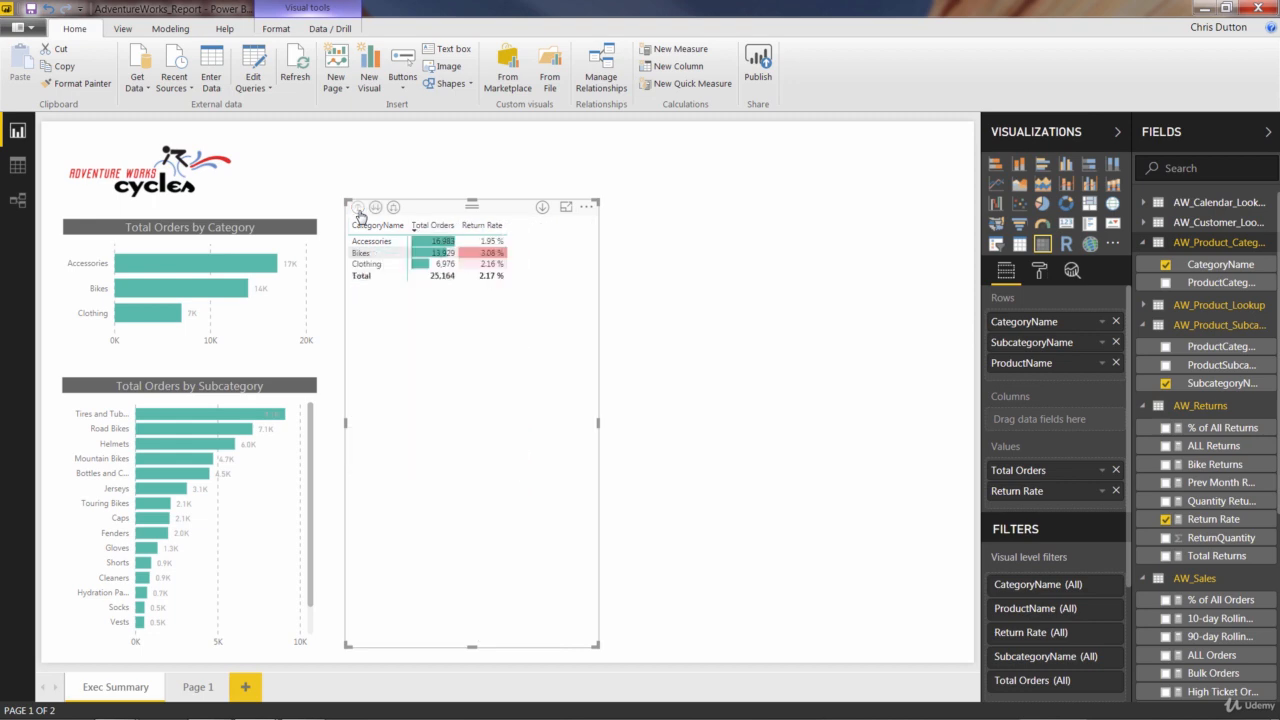
Drill the whole matrix down to the ProductName level, narrow the visual slightly to fit its columns and deselect it
{"action": "left_click", "coordinate": [376, 208]}
{"action": "left_click", "coordinate": [376, 209]}
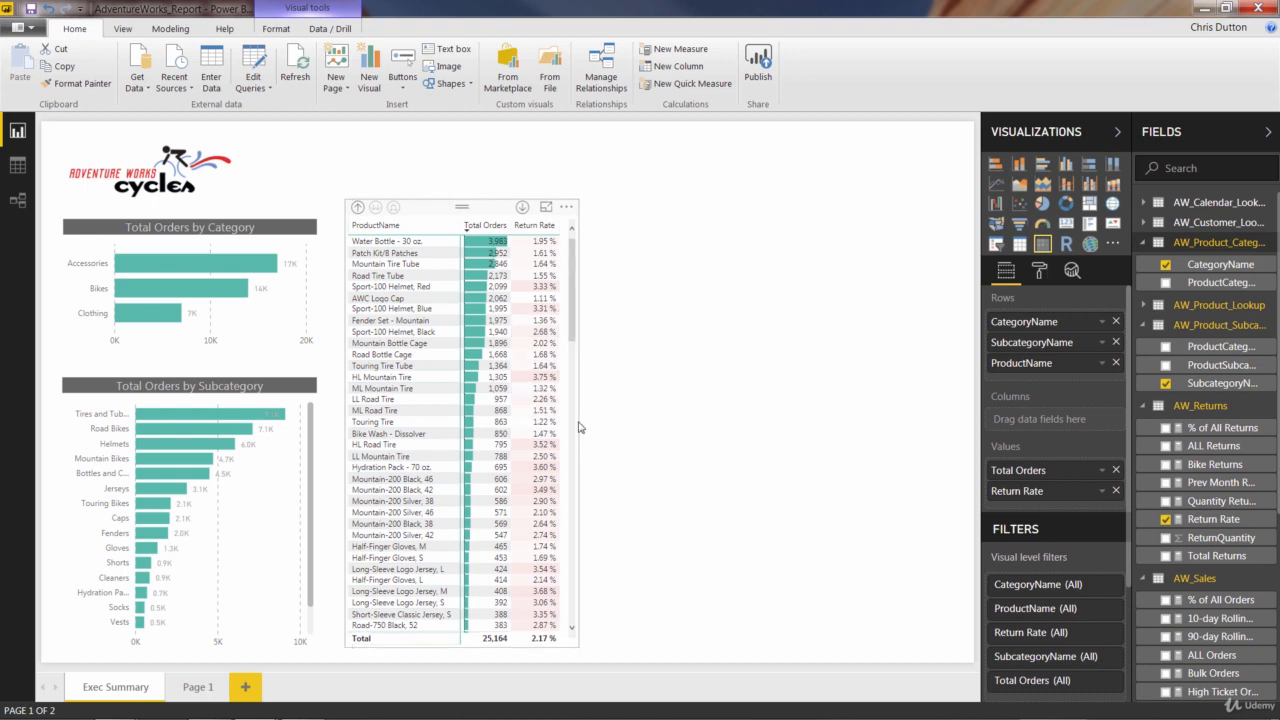
{"action": "left_click", "coordinate": [633, 390]}
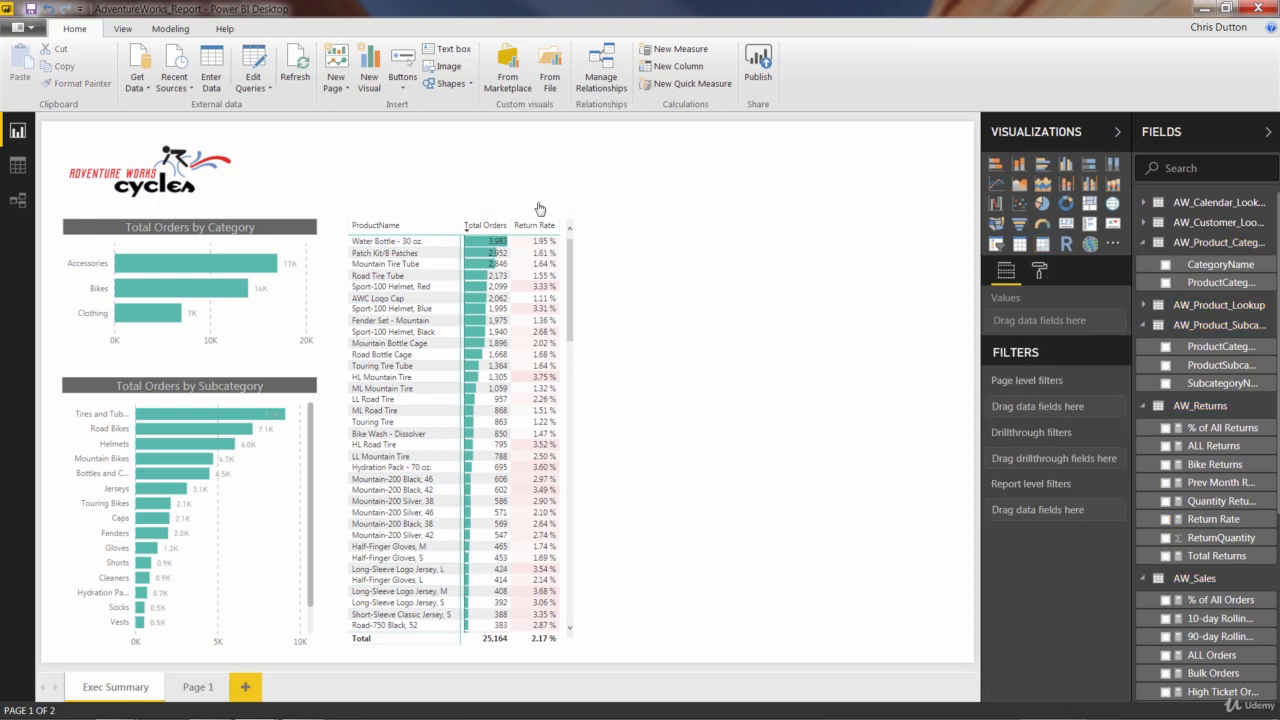